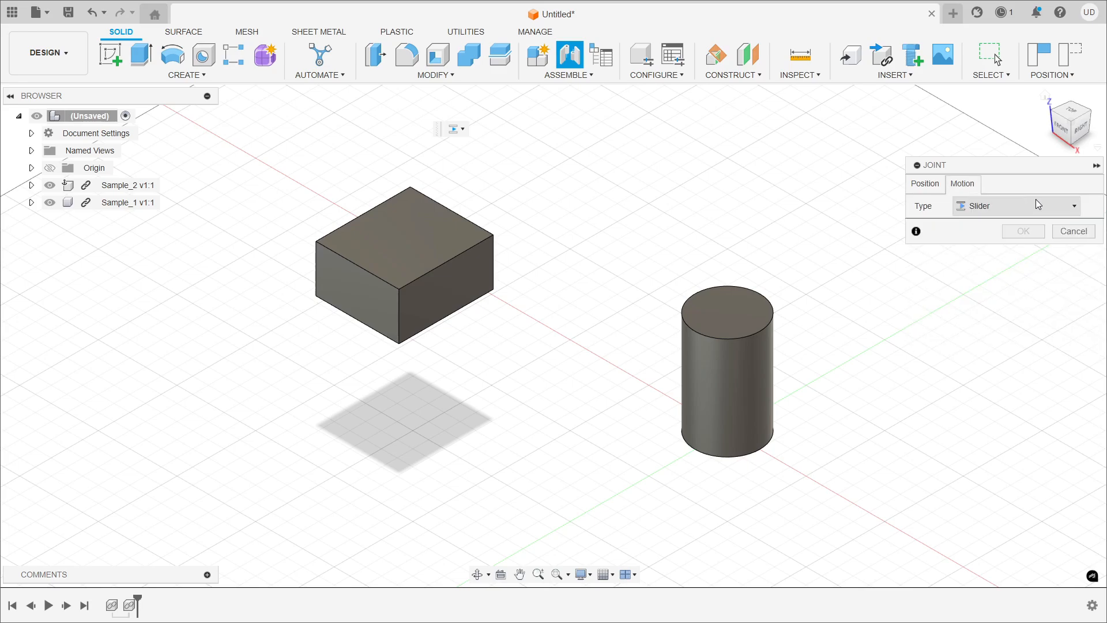
# Set the joint type to Cylindrical and snap the box component onto the centre of the cylinder's top face
pyautogui.click(1006, 206)
pyautogui.click(1001, 268)
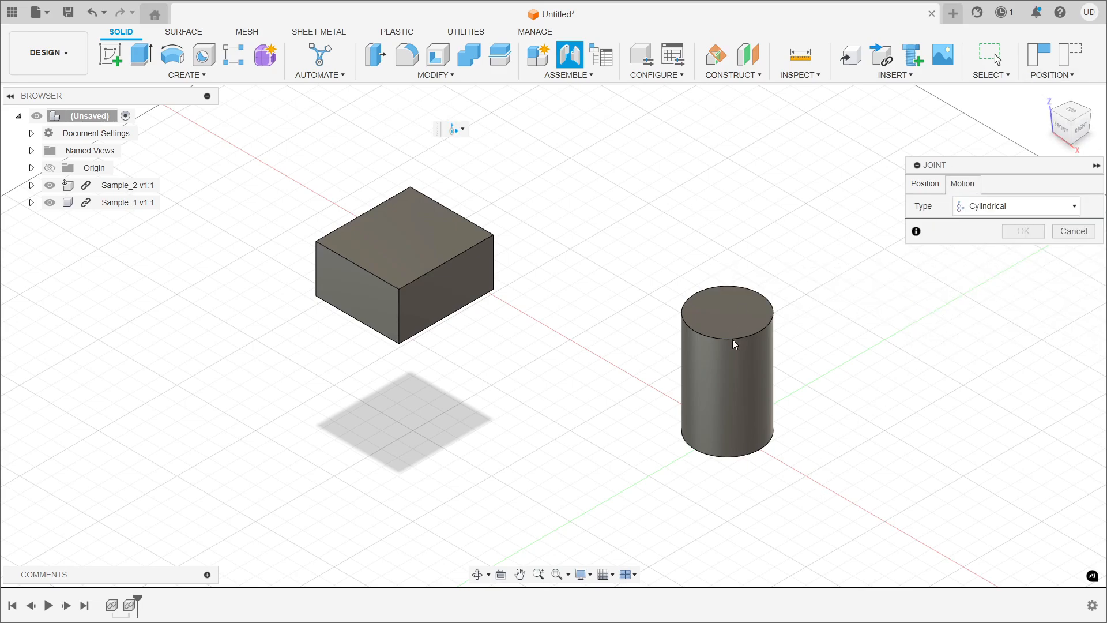
pyautogui.click(934, 184)
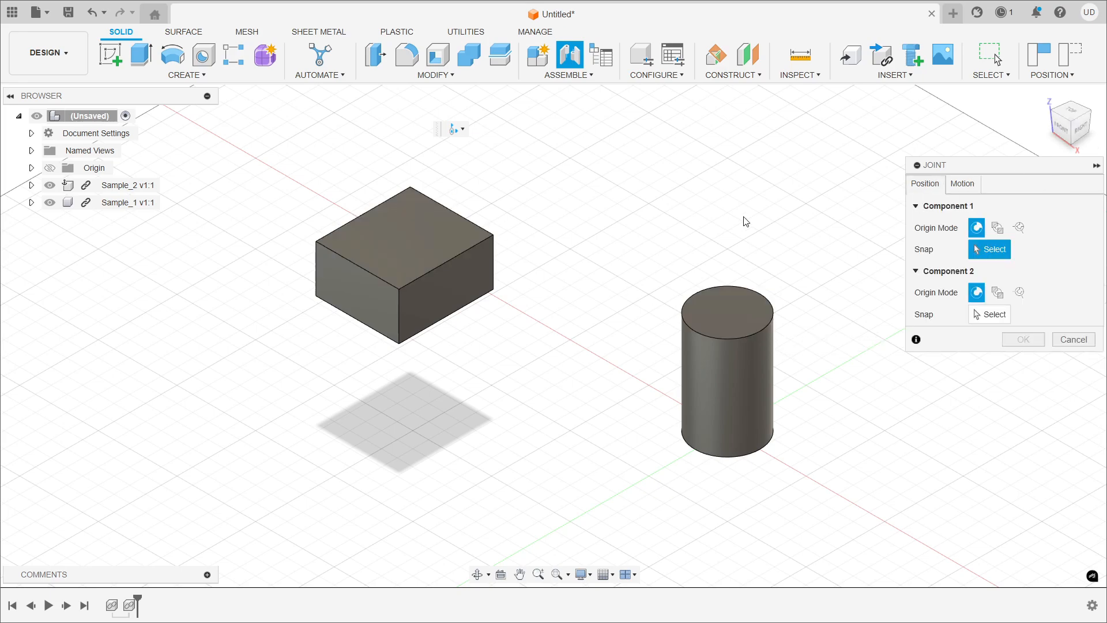
pyautogui.click(408, 249)
pyautogui.click(734, 307)
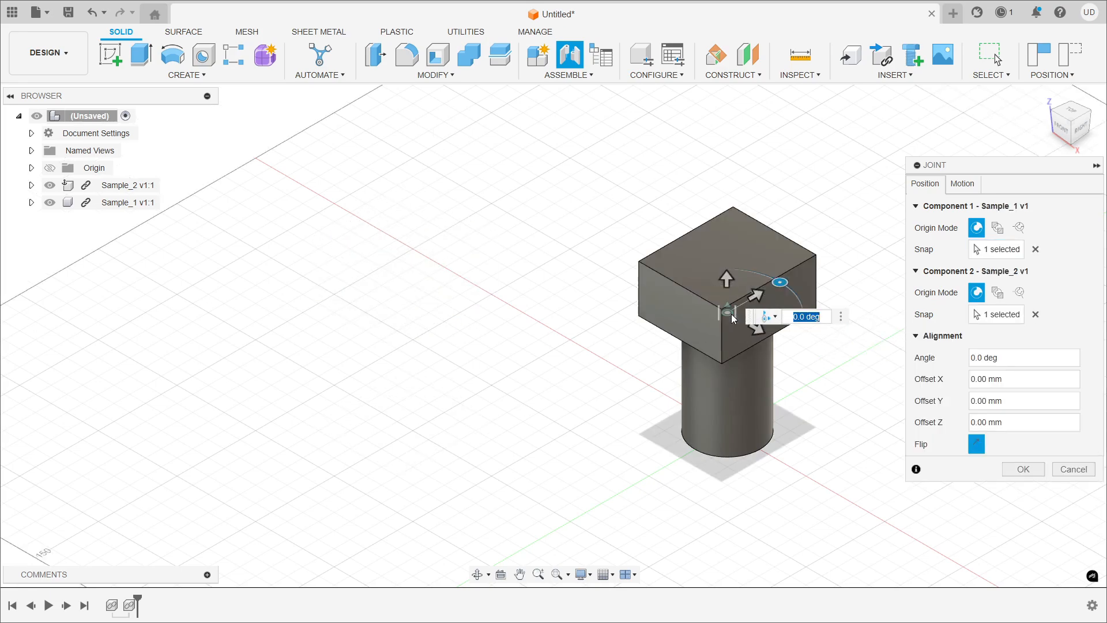
# Review the joint's motion axis options and set the axis to X Axis
pyautogui.click(967, 185)
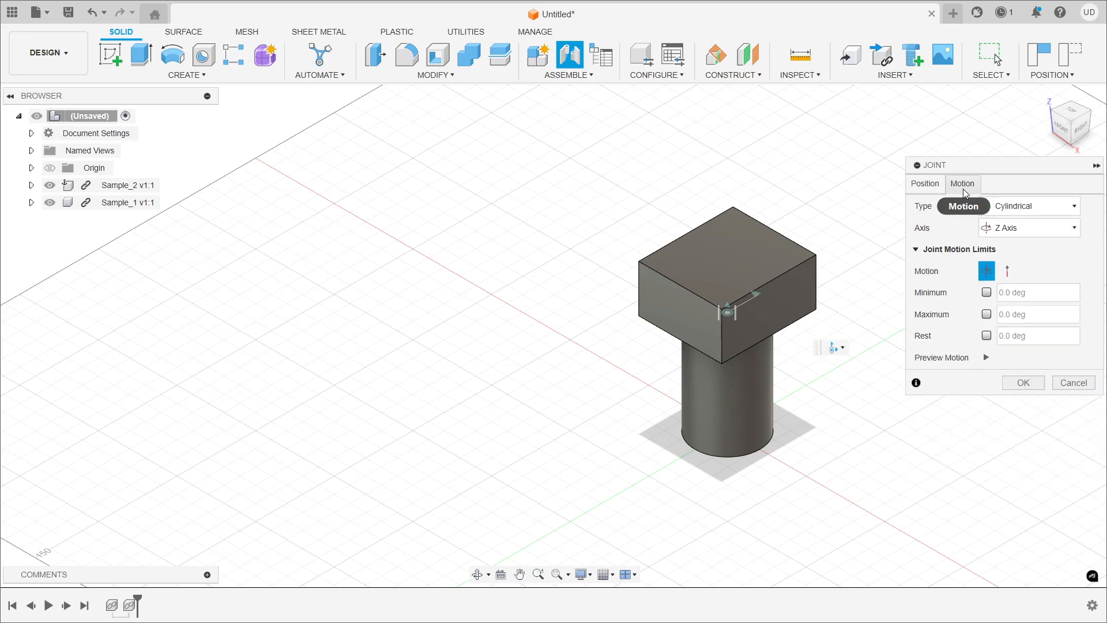
pyautogui.click(1056, 229)
pyautogui.click(1072, 270)
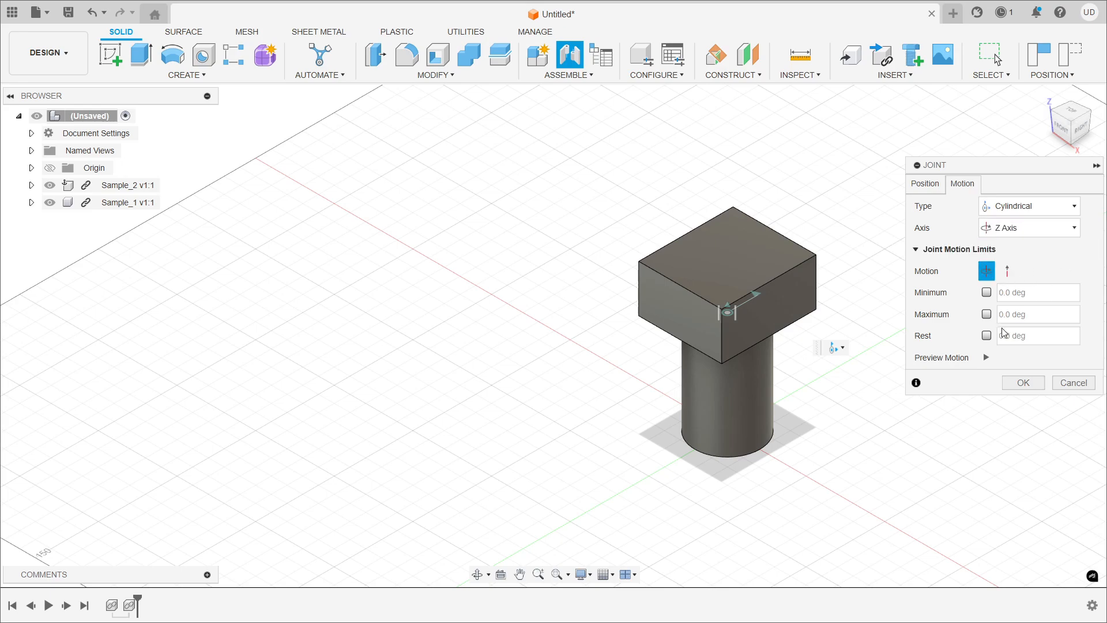
pyautogui.click(1026, 232)
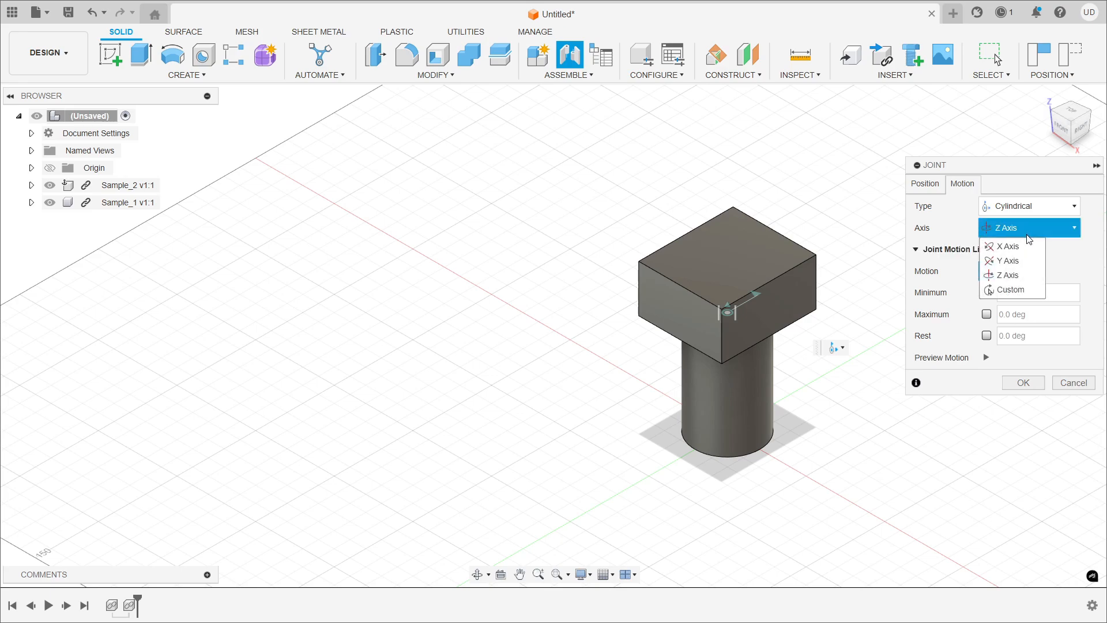
pyautogui.click(1022, 274)
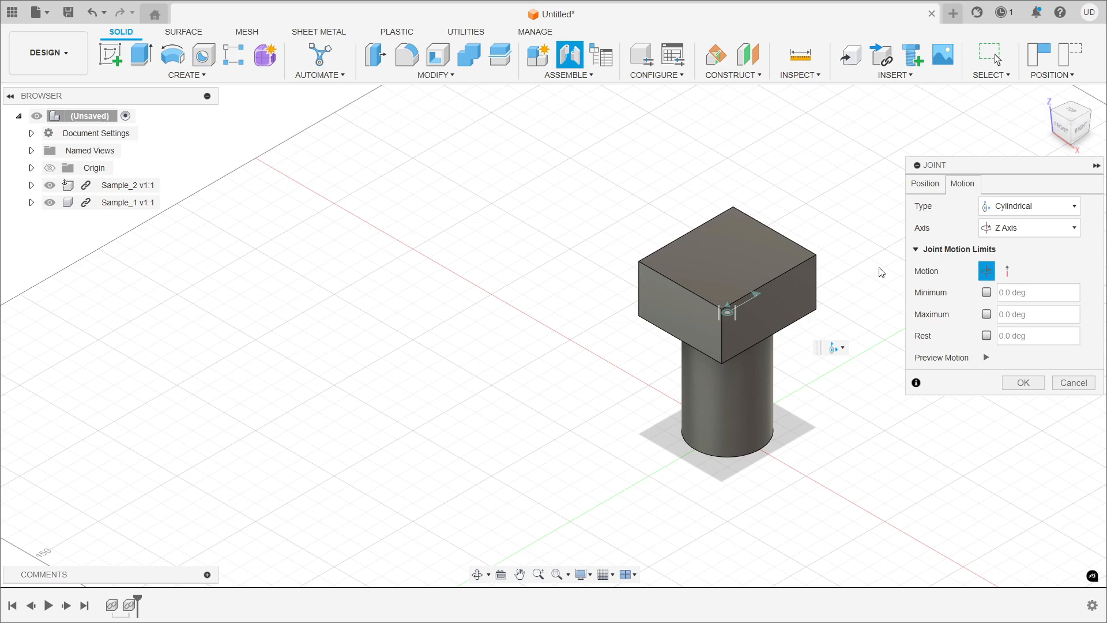
pyautogui.click(1018, 233)
pyautogui.click(1018, 244)
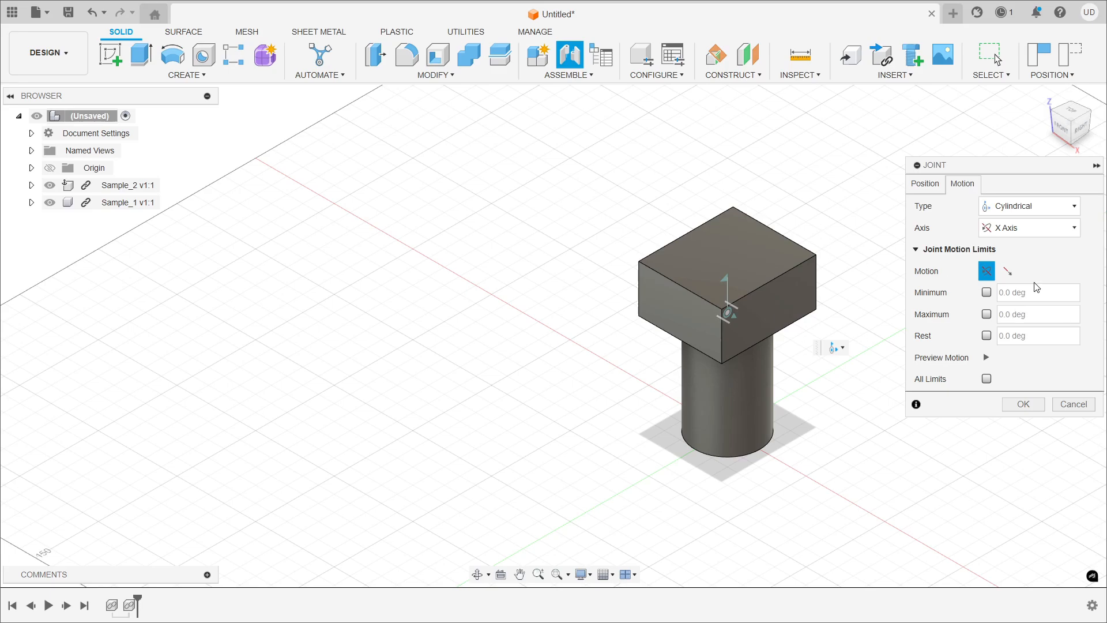
# Enable the minimum, maximum and rest limits for rotation about X, set the maximum to 360 deg and preview the limits
pyautogui.click(986, 316)
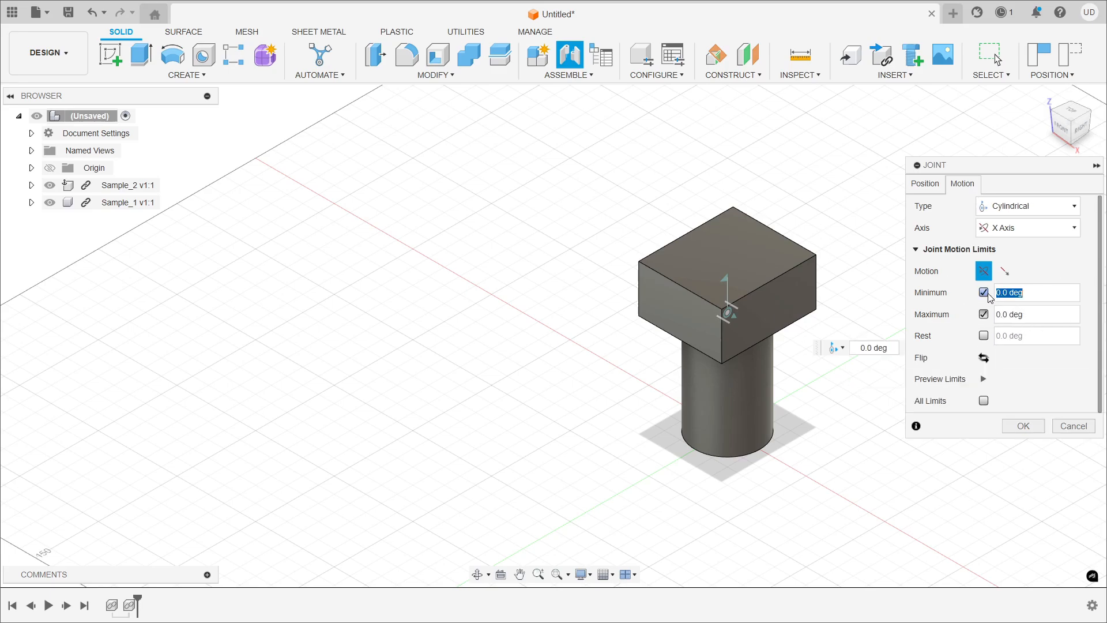
pyautogui.click(986, 317)
pyautogui.click(986, 338)
pyautogui.click(986, 317)
pyautogui.click(986, 295)
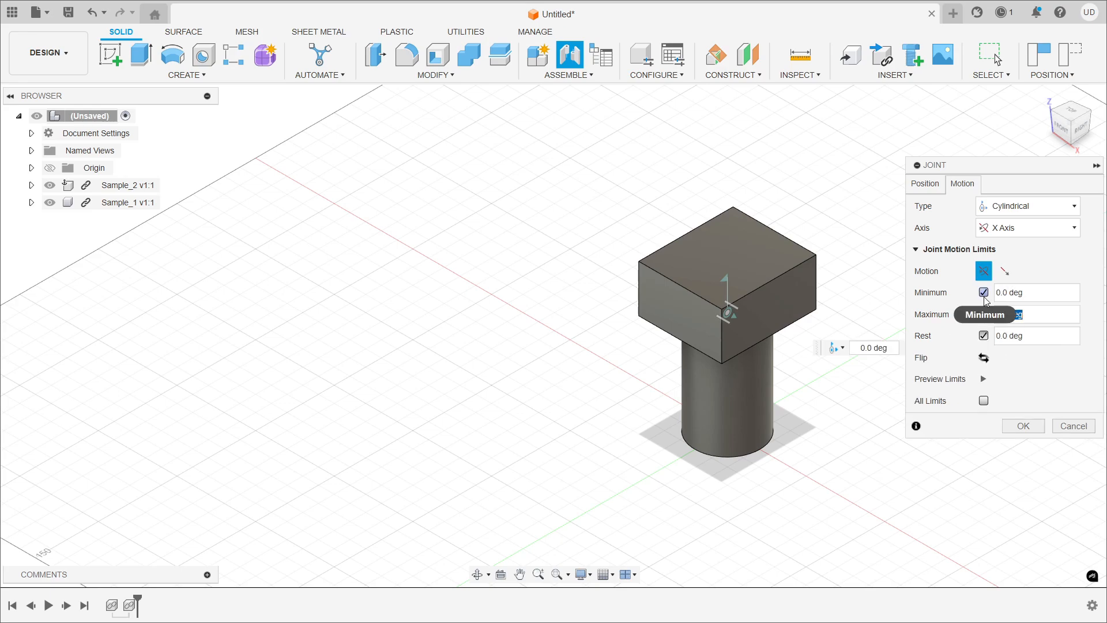
pyautogui.click(1045, 319)
pyautogui.write('360')
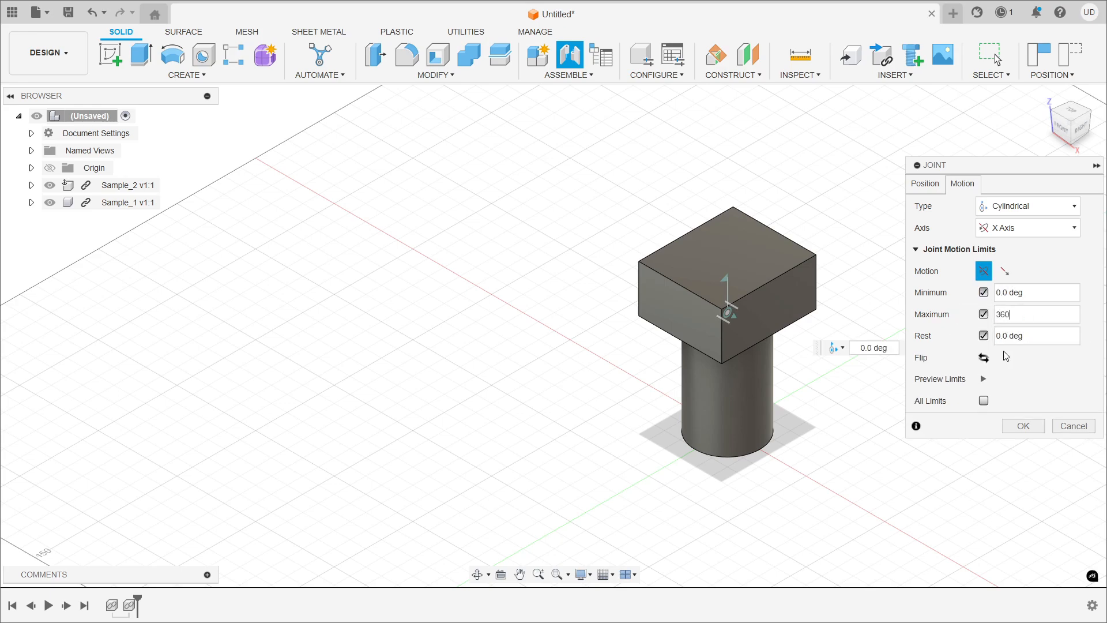
pyautogui.click(983, 380)
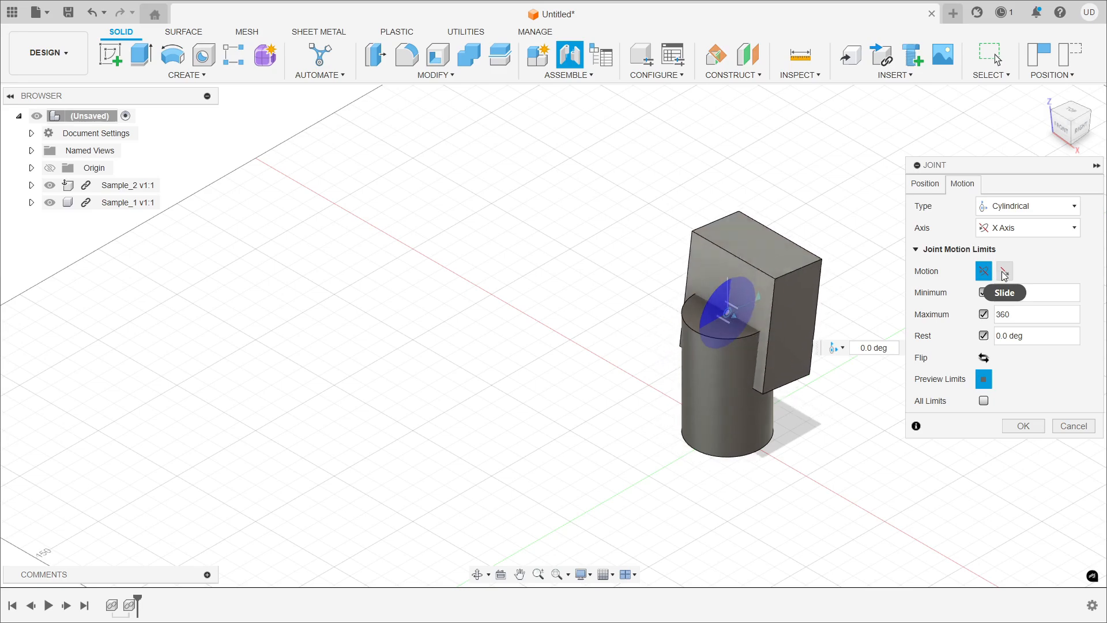
# Enable the minimum, maximum and rest limits for sliding along X, set the maximum to 100 mm and preview the limits
pyautogui.click(1004, 271)
pyautogui.click(983, 292)
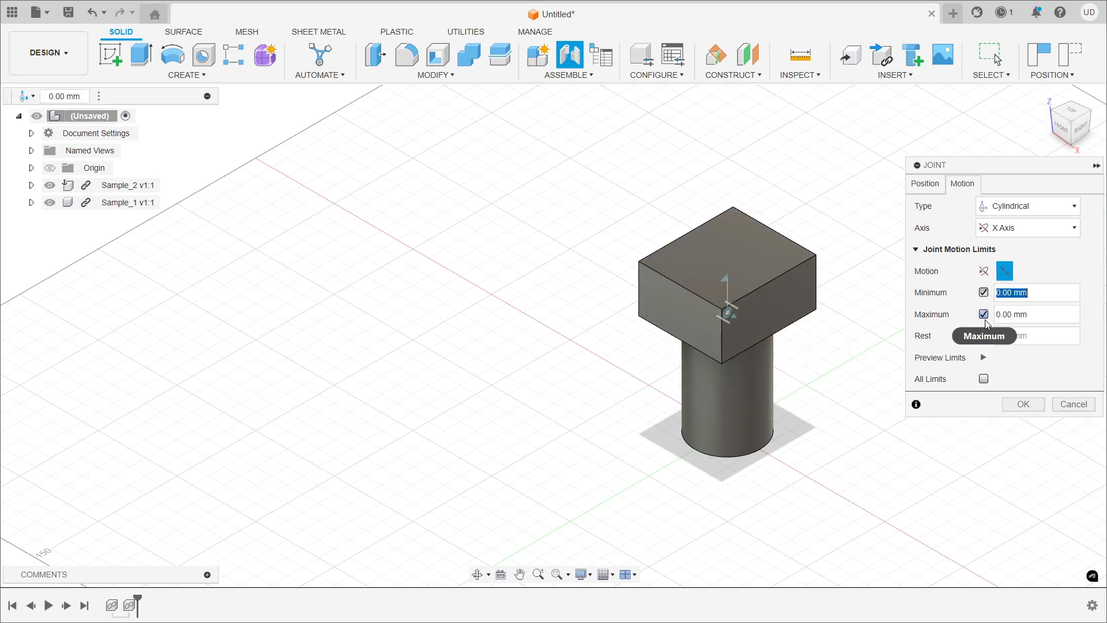
pyautogui.click(984, 314)
pyautogui.click(984, 335)
pyautogui.click(999, 317)
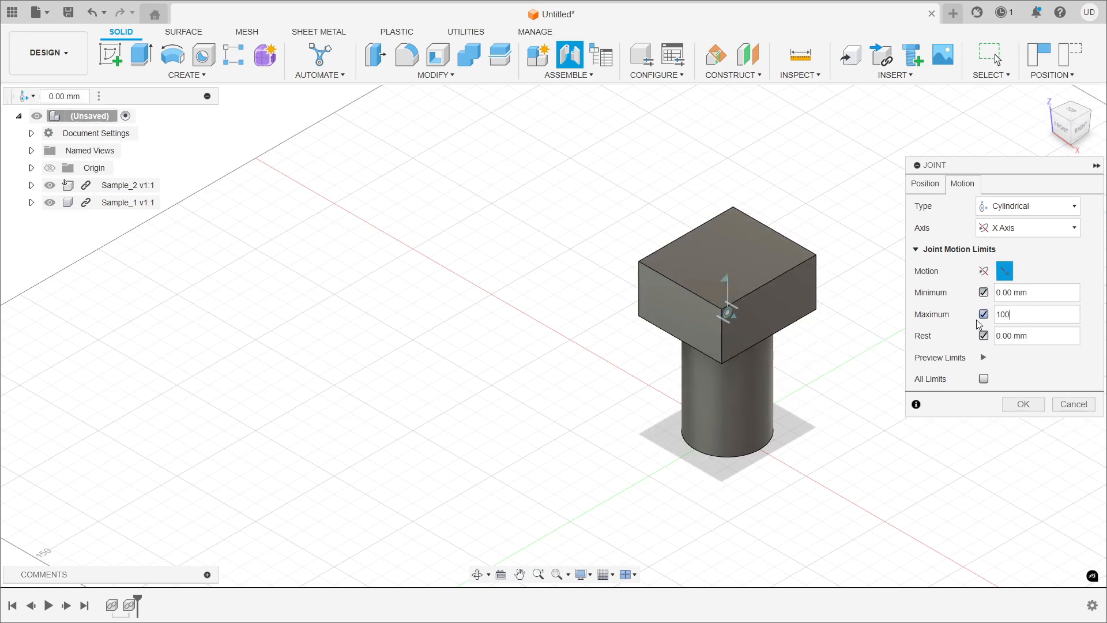
pyautogui.click(984, 358)
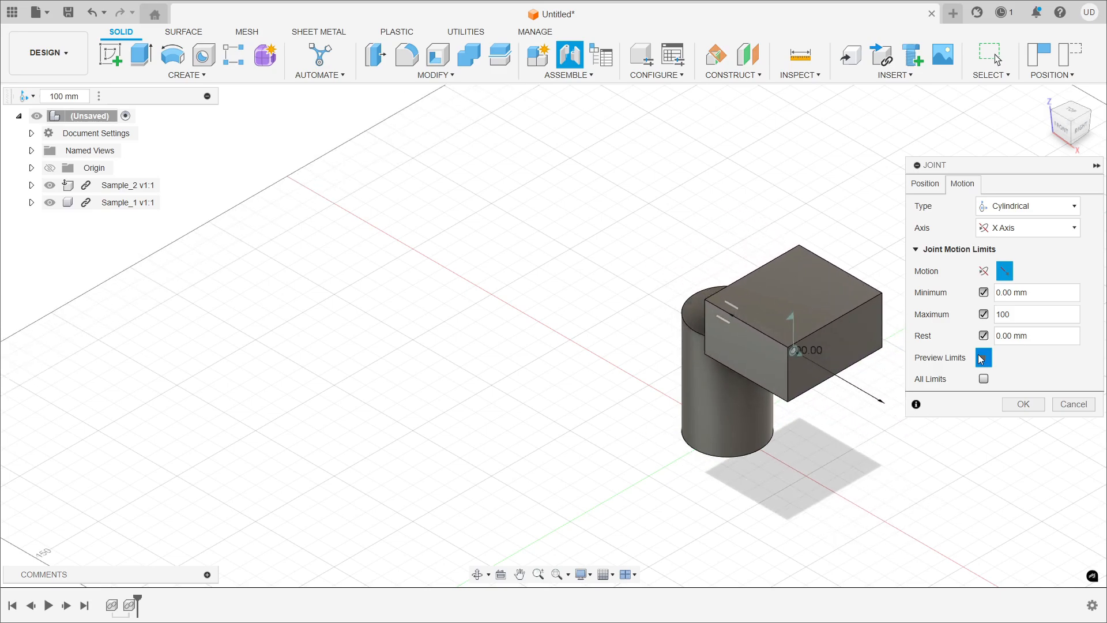
# Compare the slide and rotation limits along the X axis, and preview the rotation limits again
pyautogui.click(1015, 230)
pyautogui.click(1077, 259)
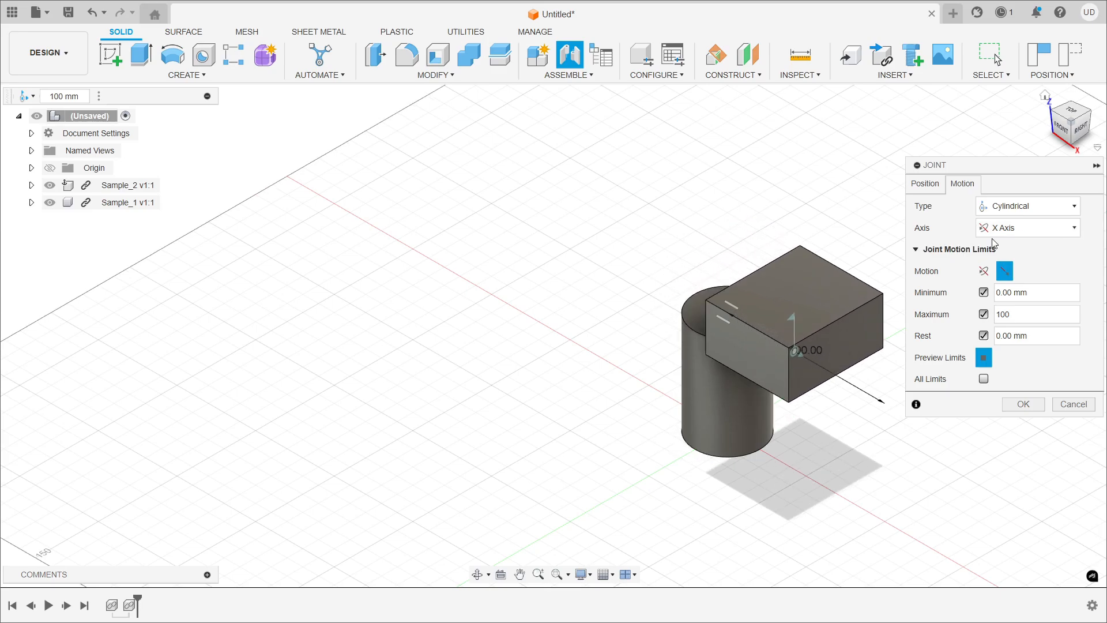
pyautogui.click(985, 272)
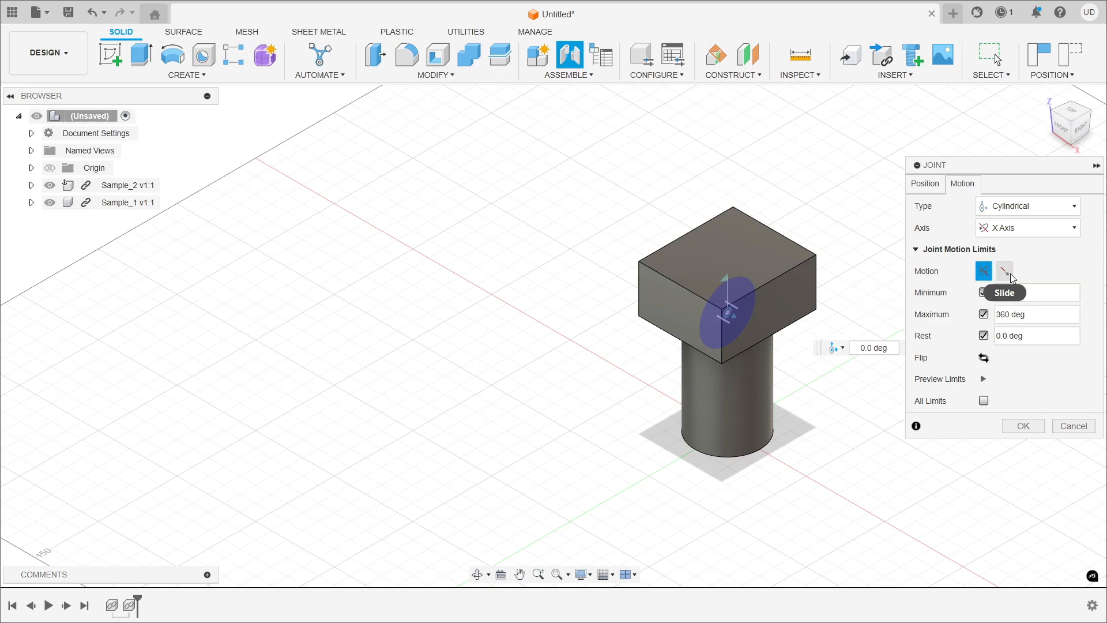
pyautogui.click(1004, 271)
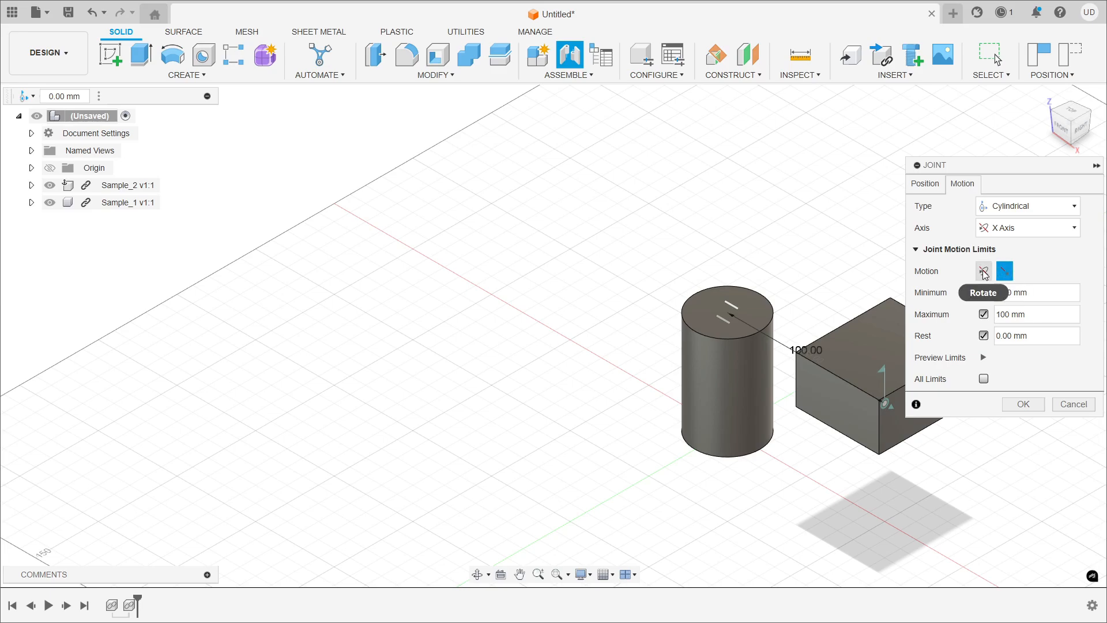
pyautogui.click(983, 271)
pyautogui.click(987, 383)
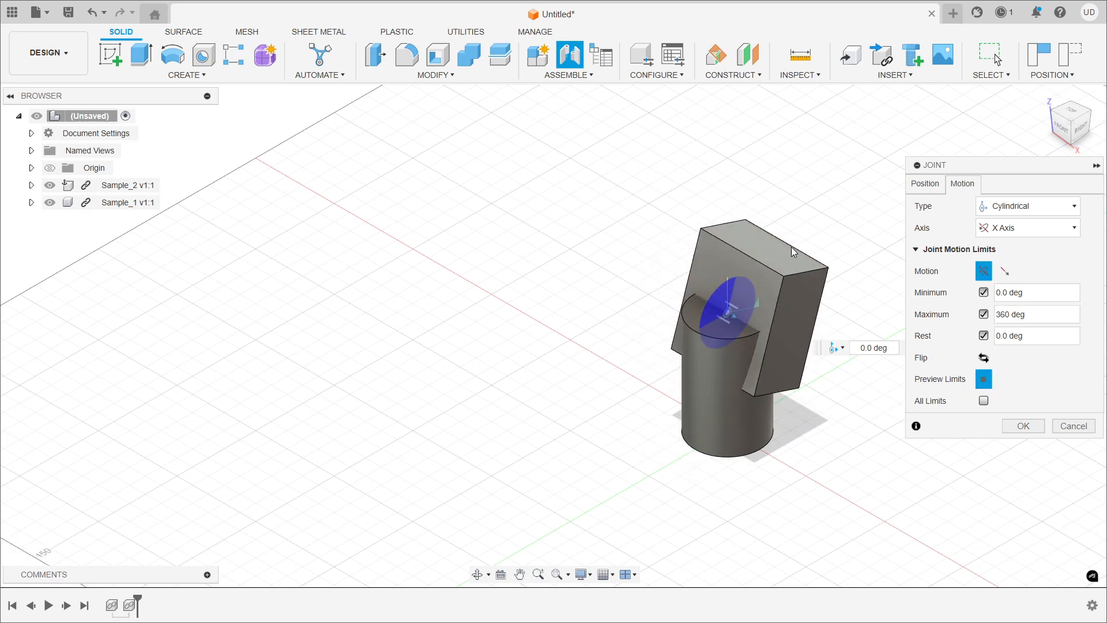
# Change the joint's motion axis to Y Axis and preview the rotating and sliding motion
pyautogui.click(1024, 229)
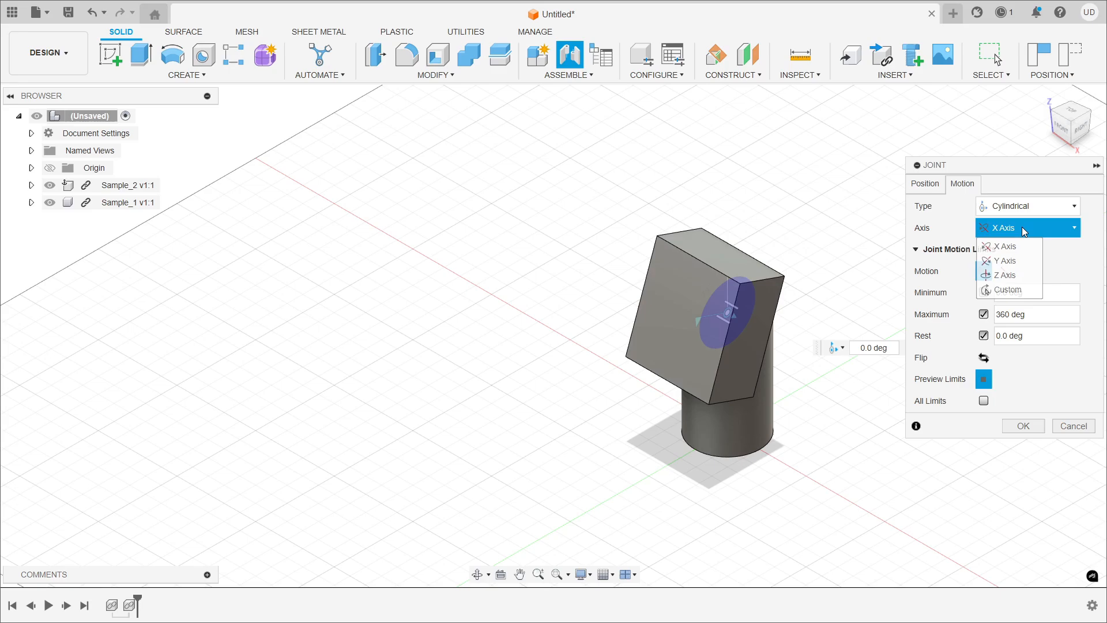
pyautogui.click(1014, 260)
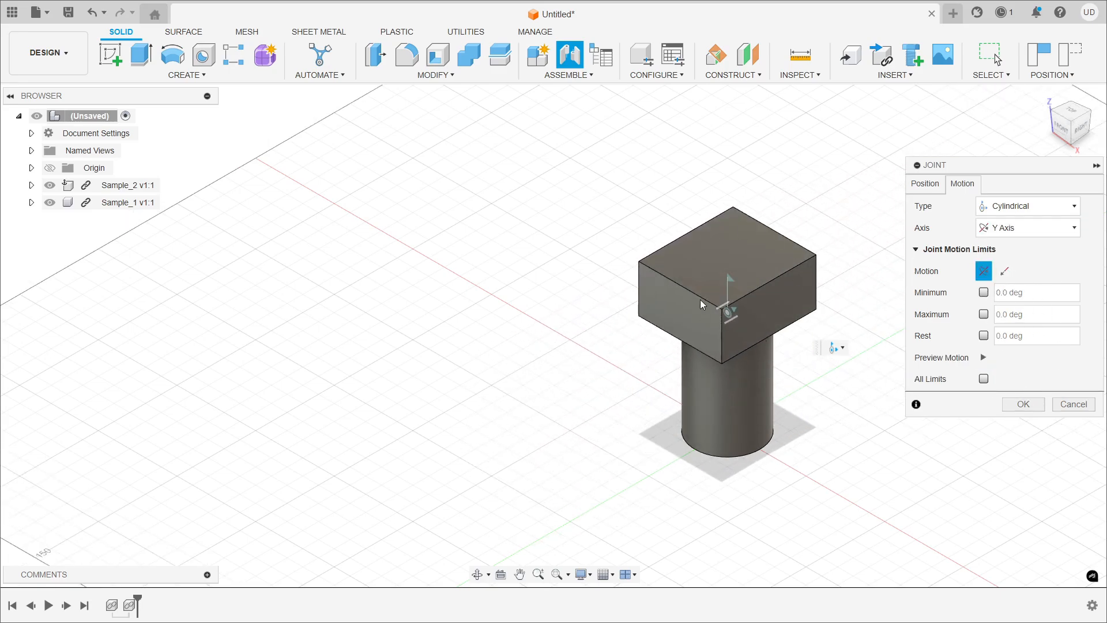
pyautogui.click(984, 357)
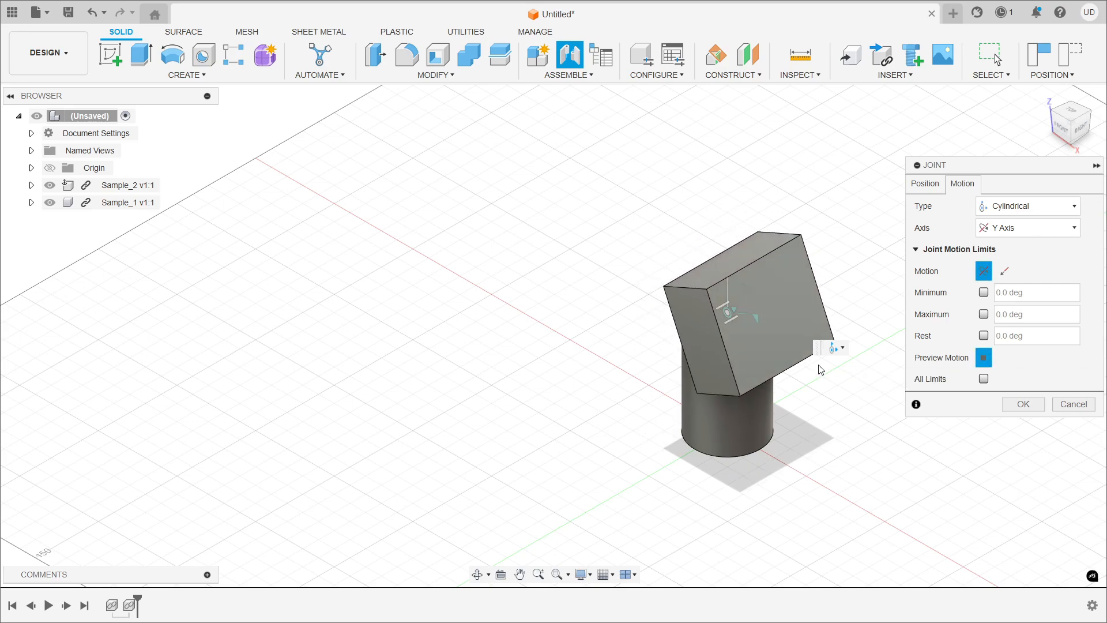
pyautogui.click(1005, 271)
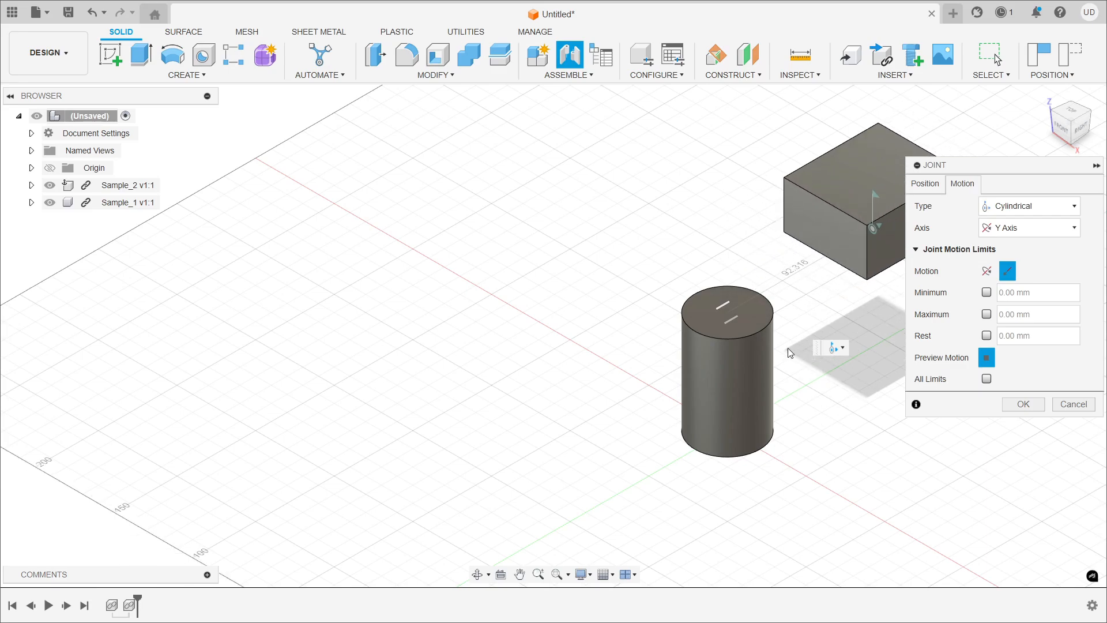
# Compare the joint's Z, Y and X motion axes, and set the axis to Z Axis
pyautogui.click(1038, 228)
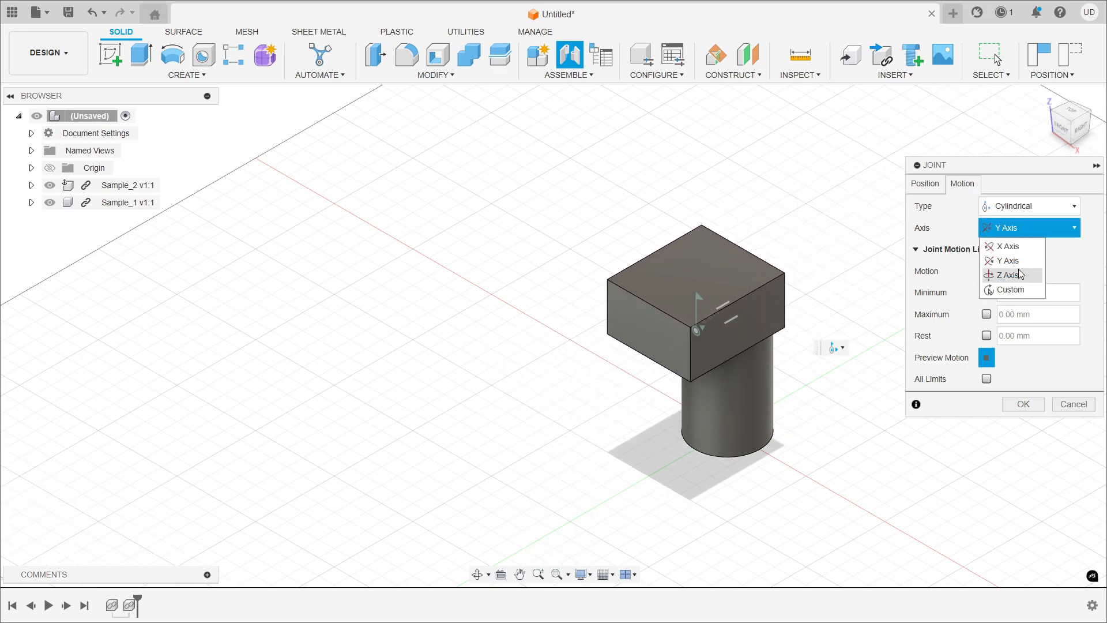
pyautogui.click(1008, 275)
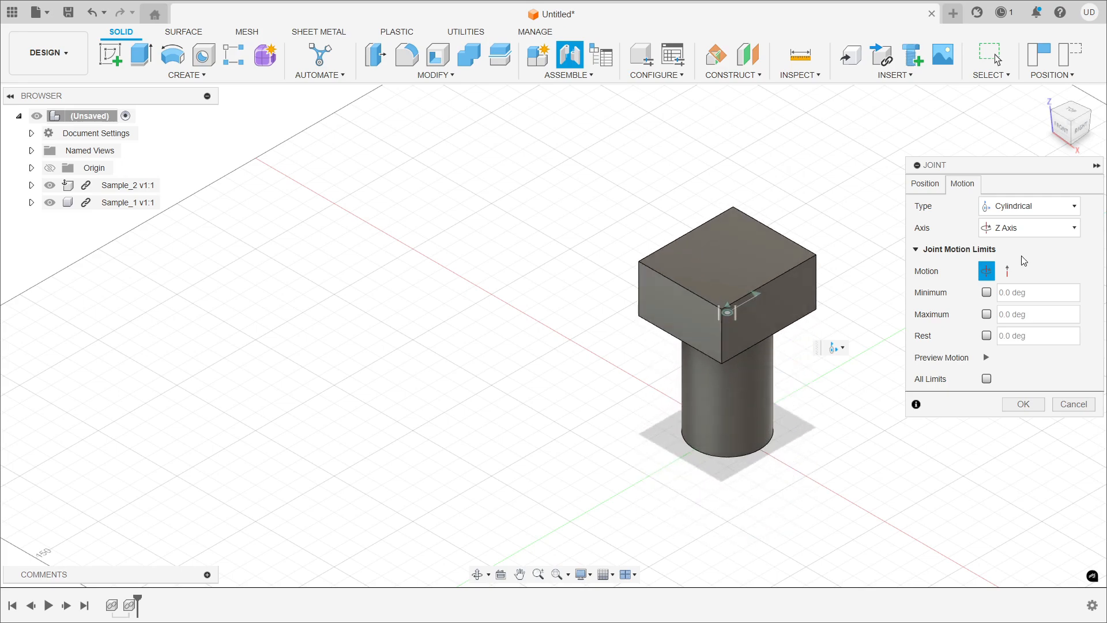
pyautogui.click(1018, 229)
pyautogui.click(1009, 273)
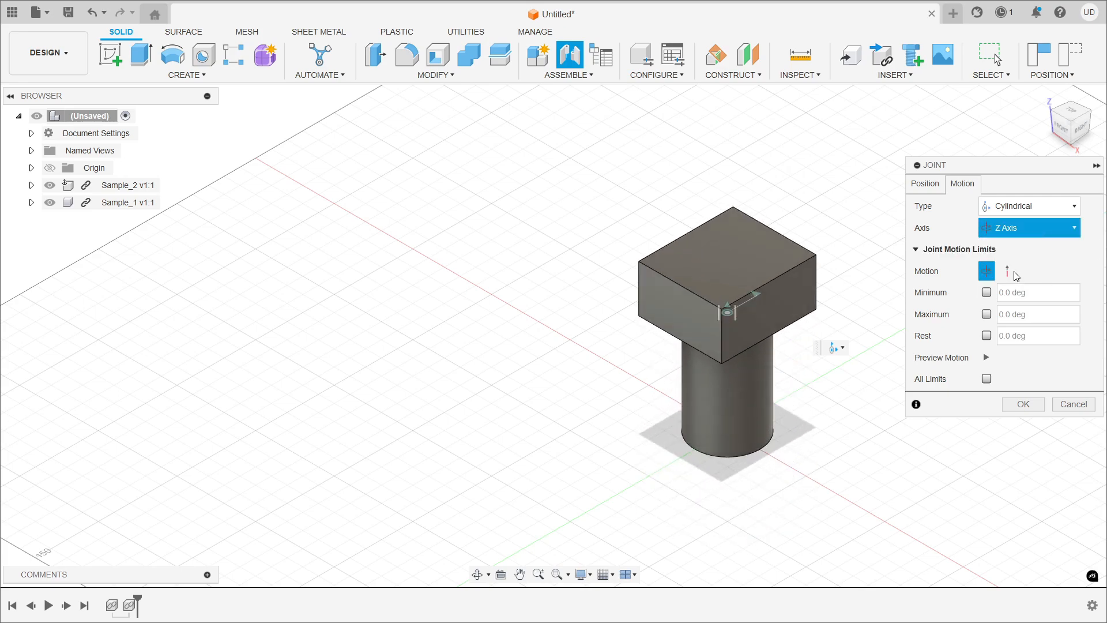
pyautogui.click(1017, 228)
pyautogui.click(1011, 259)
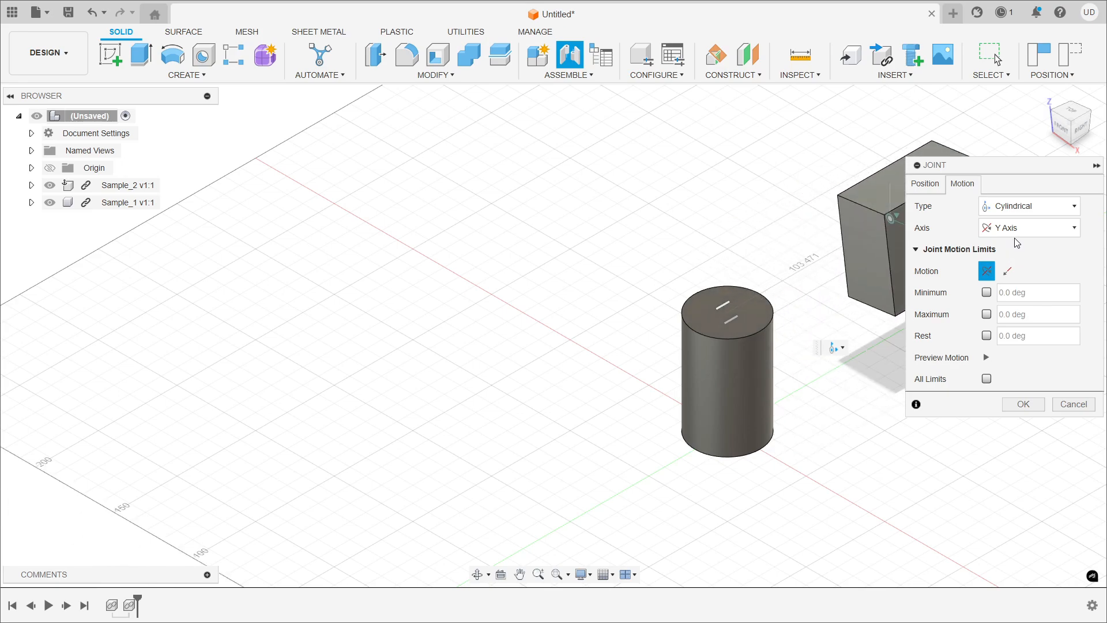
pyautogui.click(1017, 228)
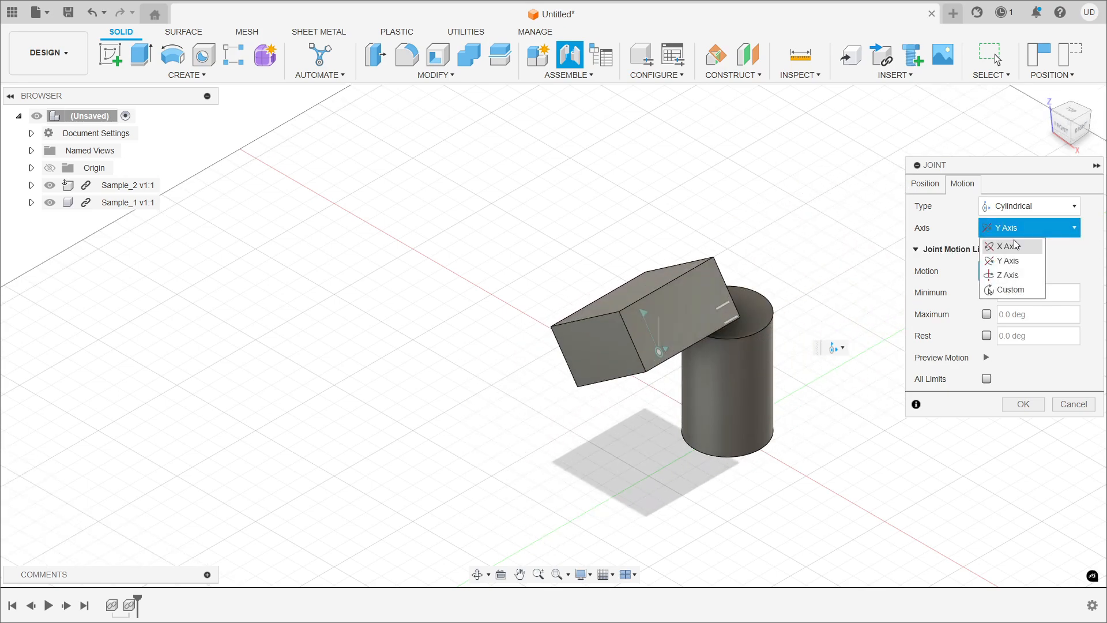
pyautogui.click(1009, 245)
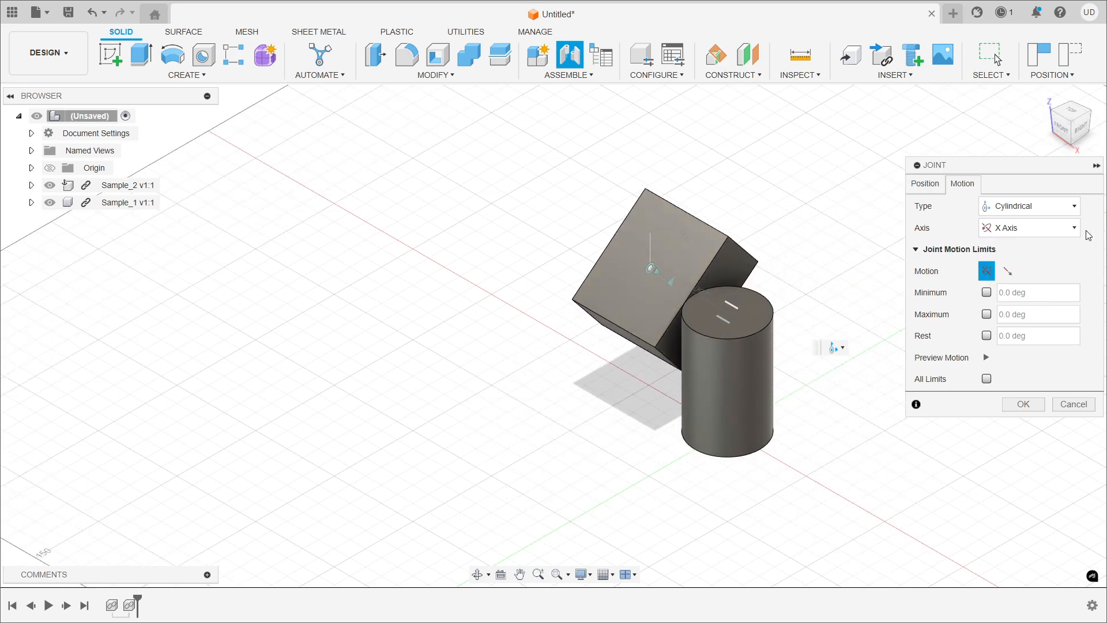
pyautogui.click(1053, 229)
pyautogui.click(1018, 274)
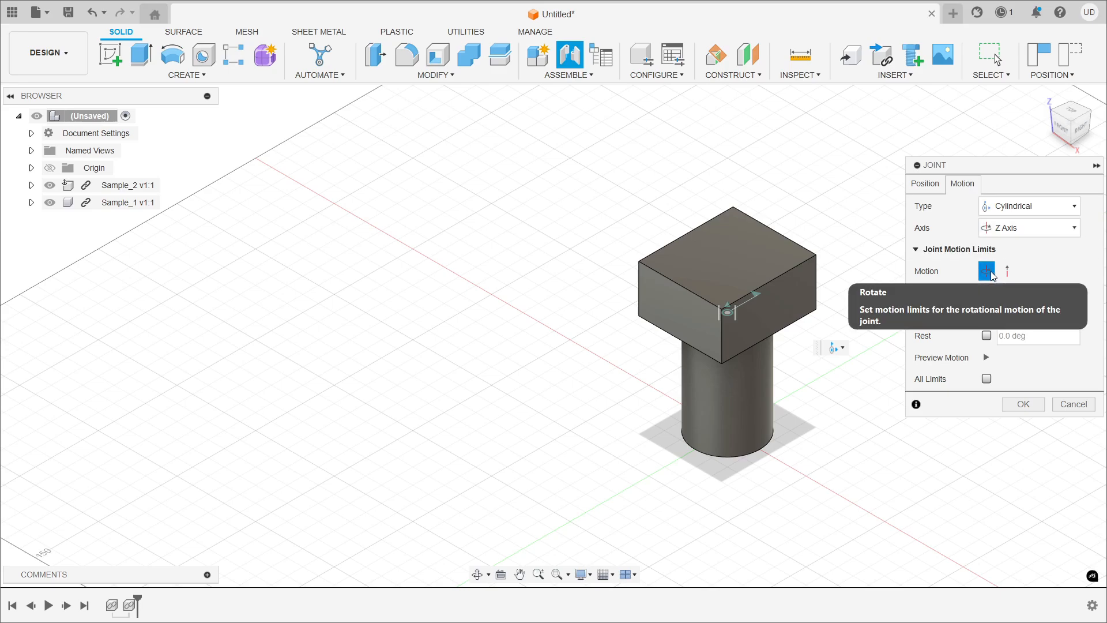
# Enable the minimum, maximum and rest limits for rotation about Z and set the maximum to 145 deg
pyautogui.click(1007, 271)
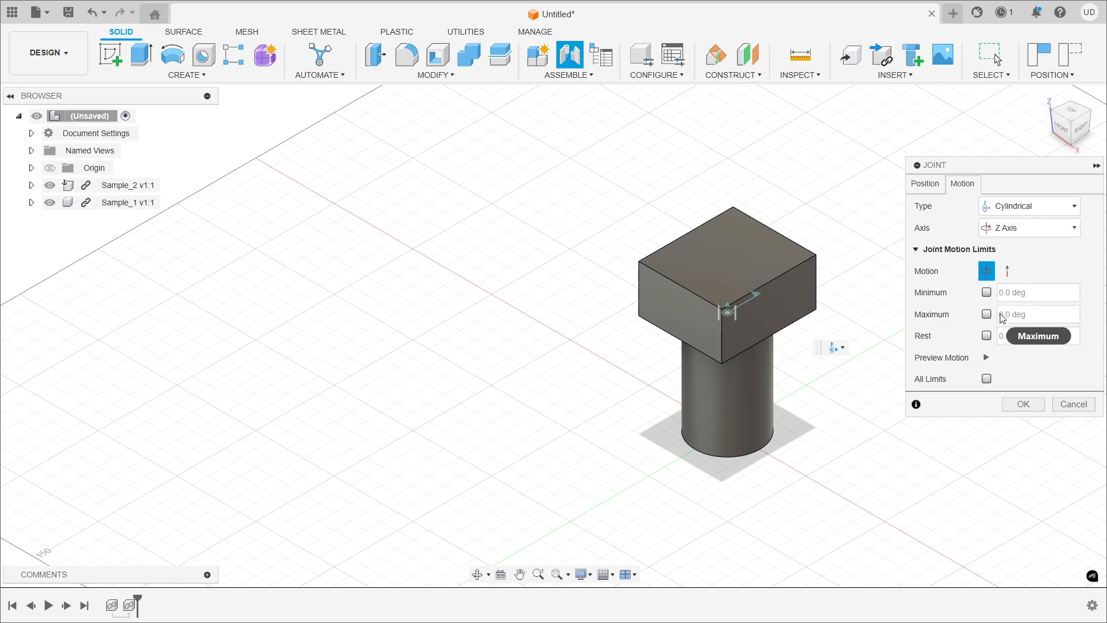
pyautogui.click(987, 292)
pyautogui.click(986, 315)
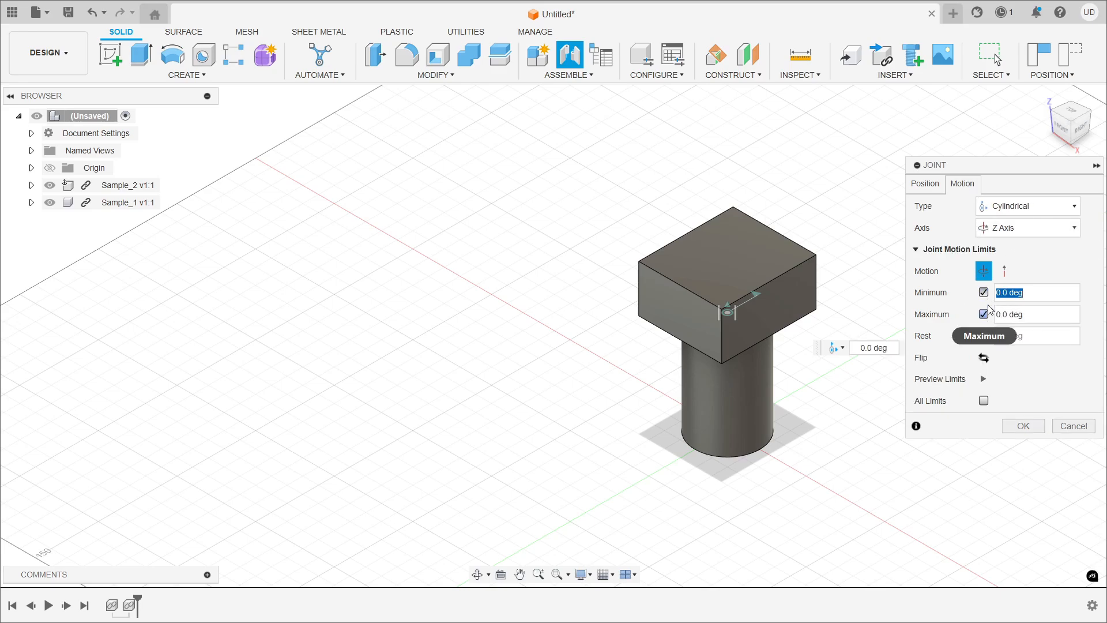
pyautogui.click(987, 336)
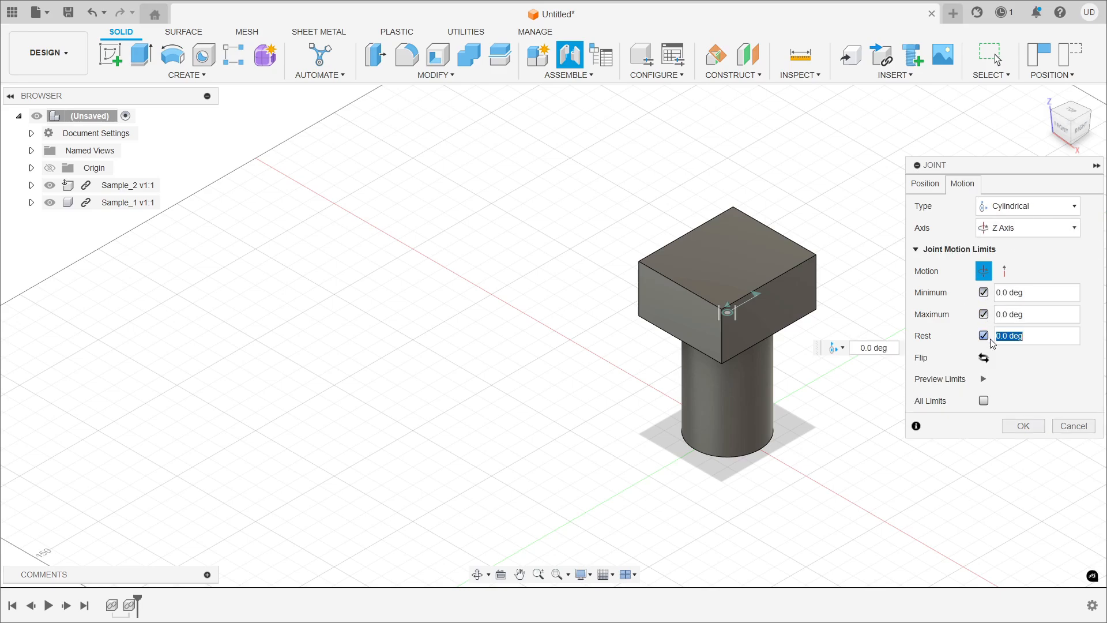
pyautogui.click(1040, 317)
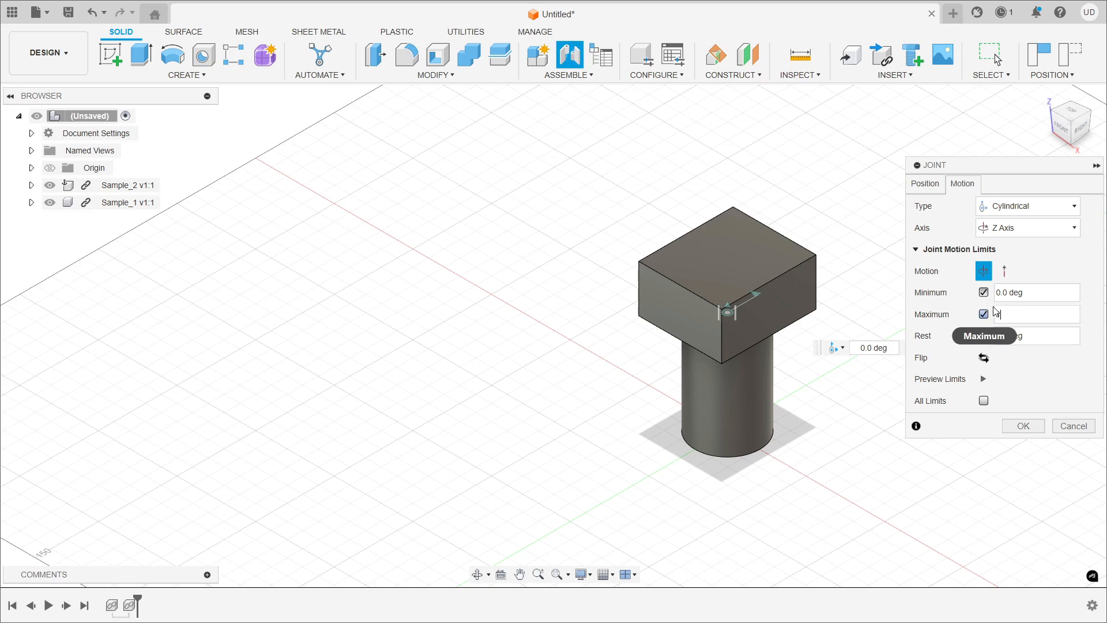
pyautogui.write('145')
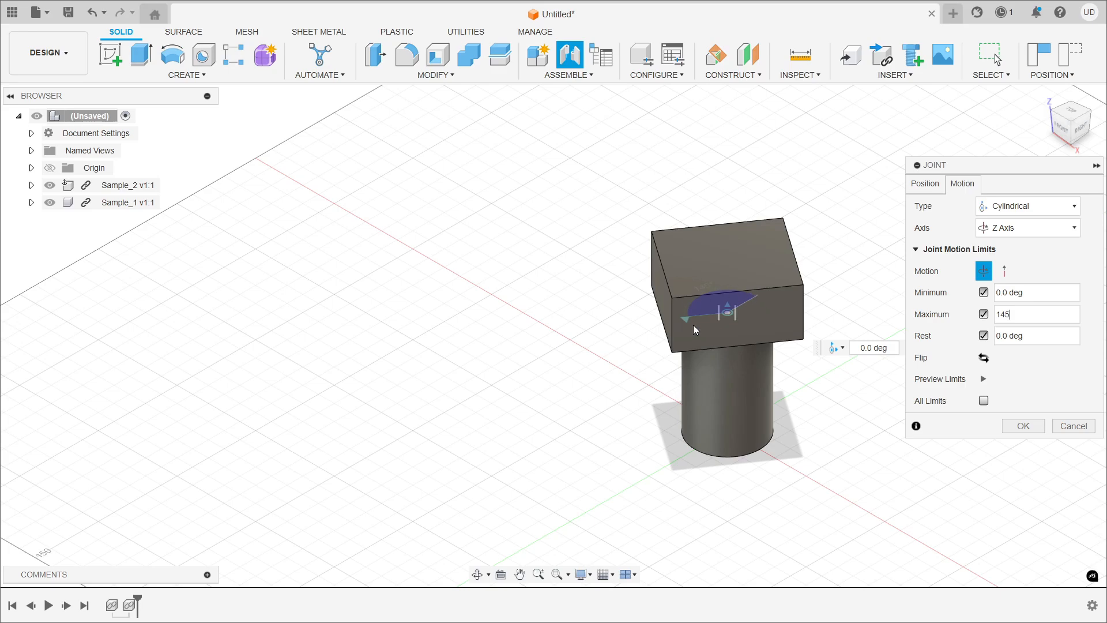
# Set the joint's rotation limits to a minimum of 25 deg and a maximum of 145 deg, and preview the rotation range
pyautogui.click(984, 379)
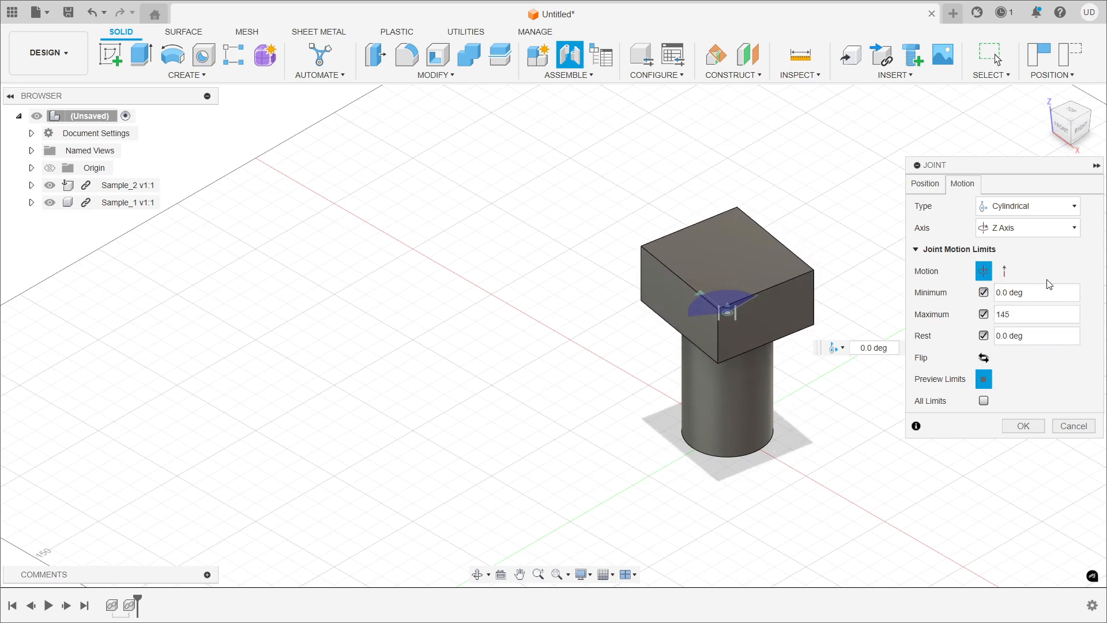
pyautogui.click(997, 292)
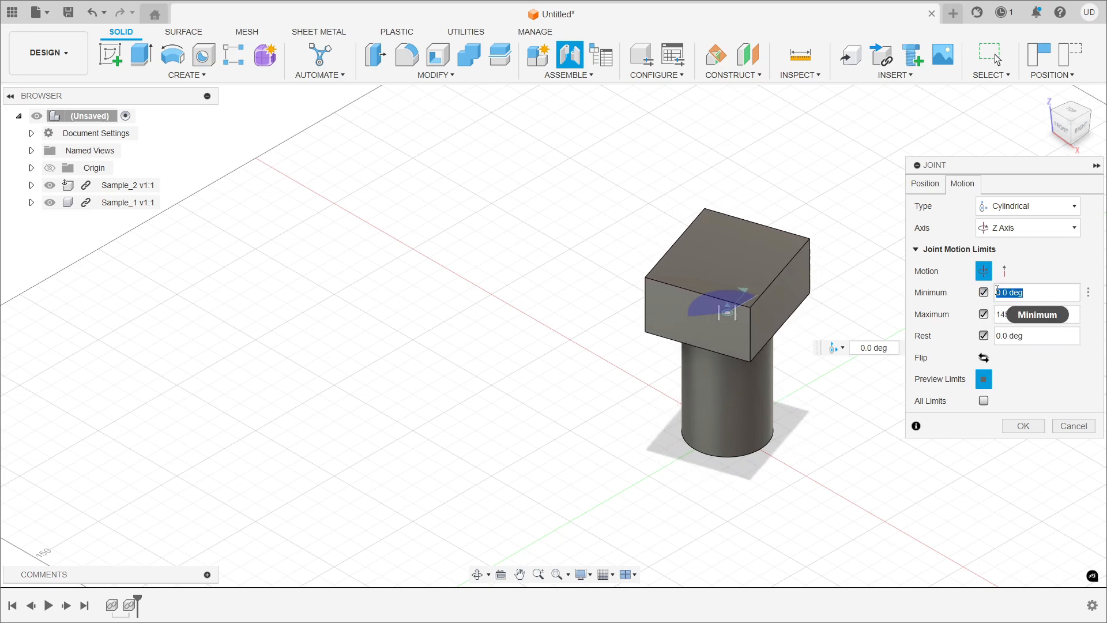
pyautogui.write('225')
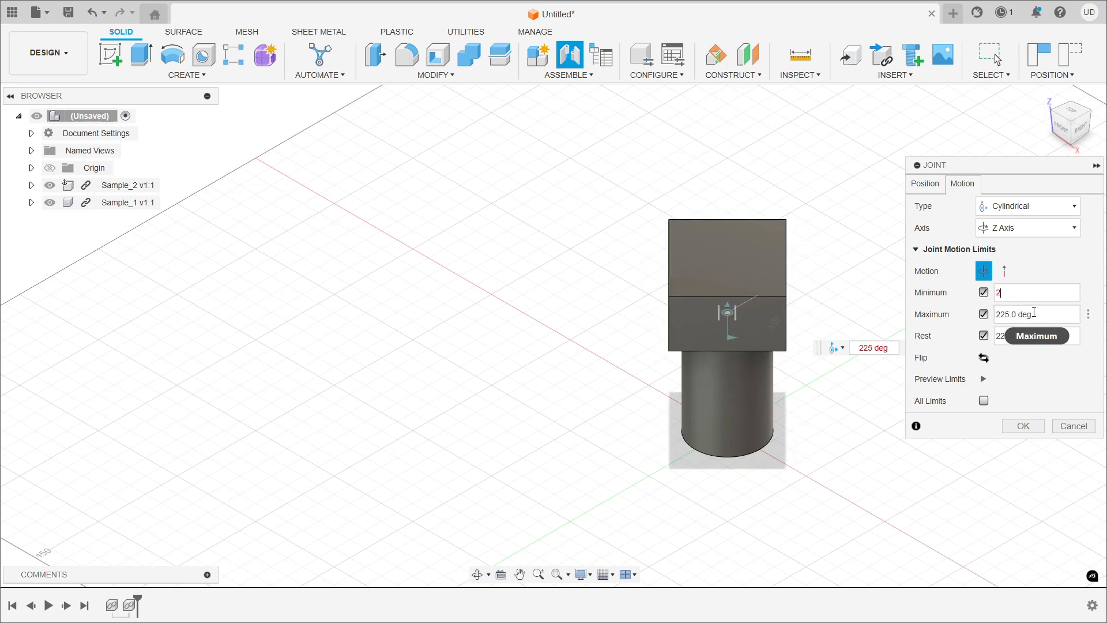
pyautogui.moveTo(1040, 314); pyautogui.dragTo(995, 318)
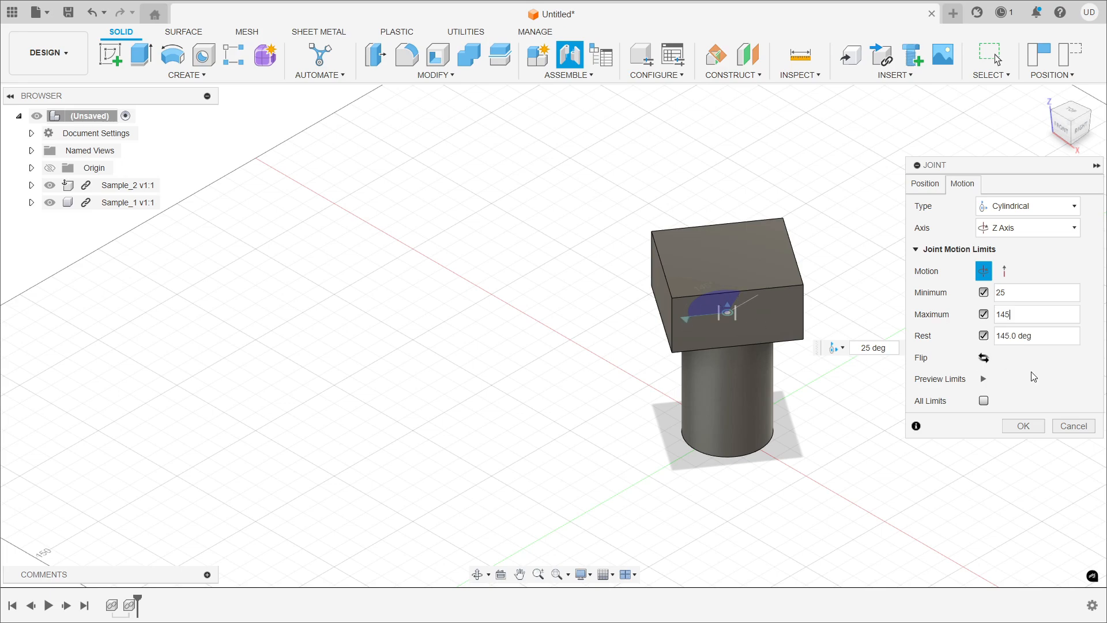
pyautogui.click(991, 378)
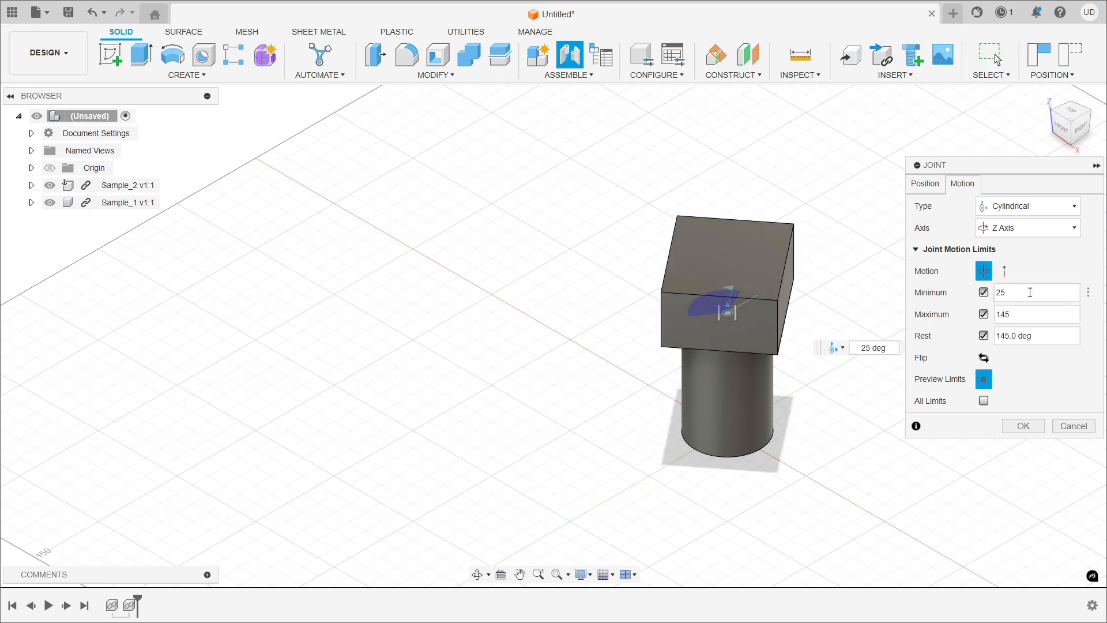
pyautogui.click(997, 335)
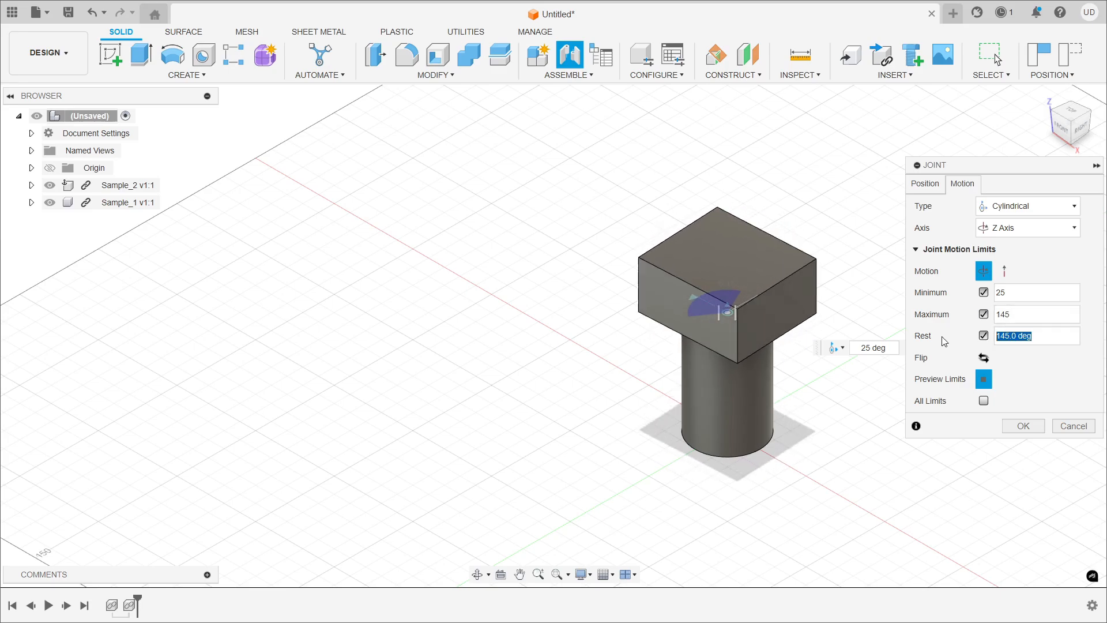
# Enable the minimum, maximum and rest limits for sliding along Z, set them to 0, 100 and 0 mm, and preview the slide
pyautogui.click(1003, 271)
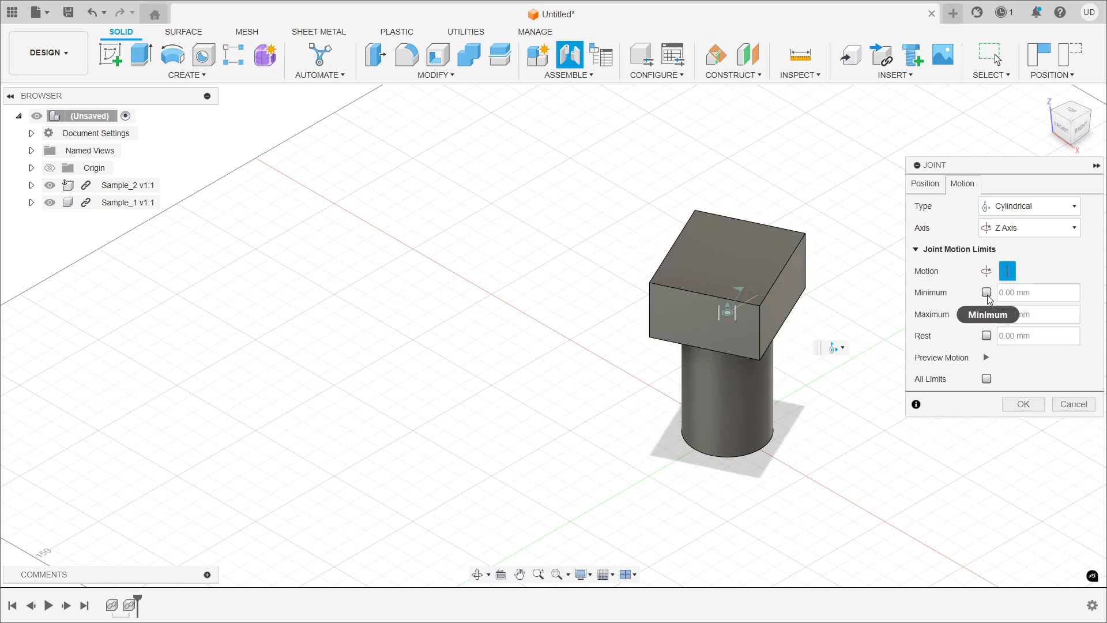
pyautogui.click(986, 293)
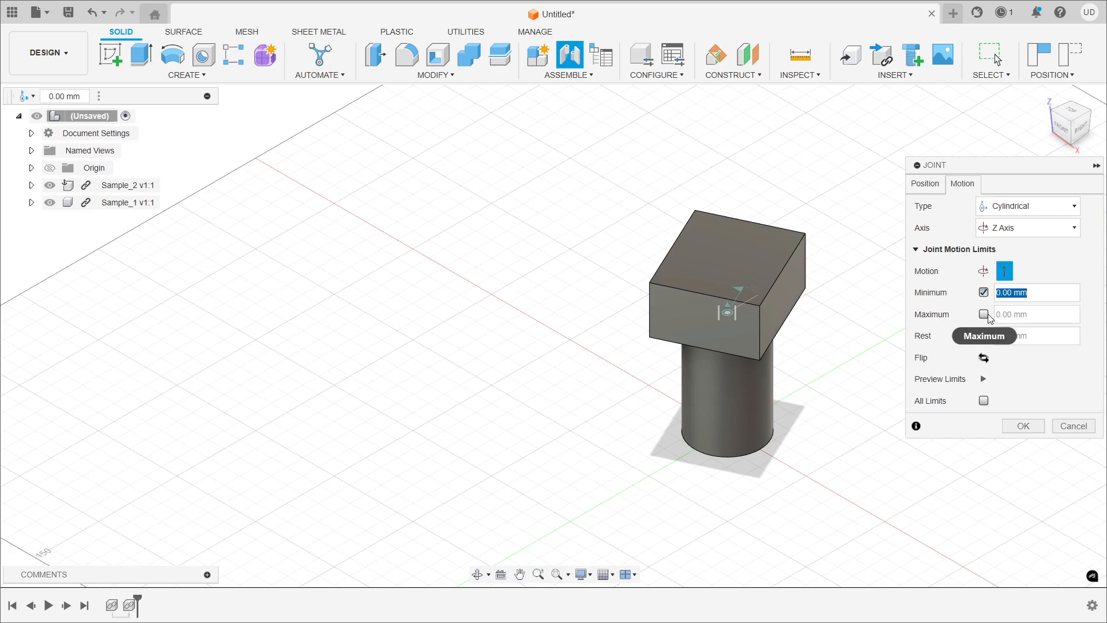
pyautogui.click(985, 315)
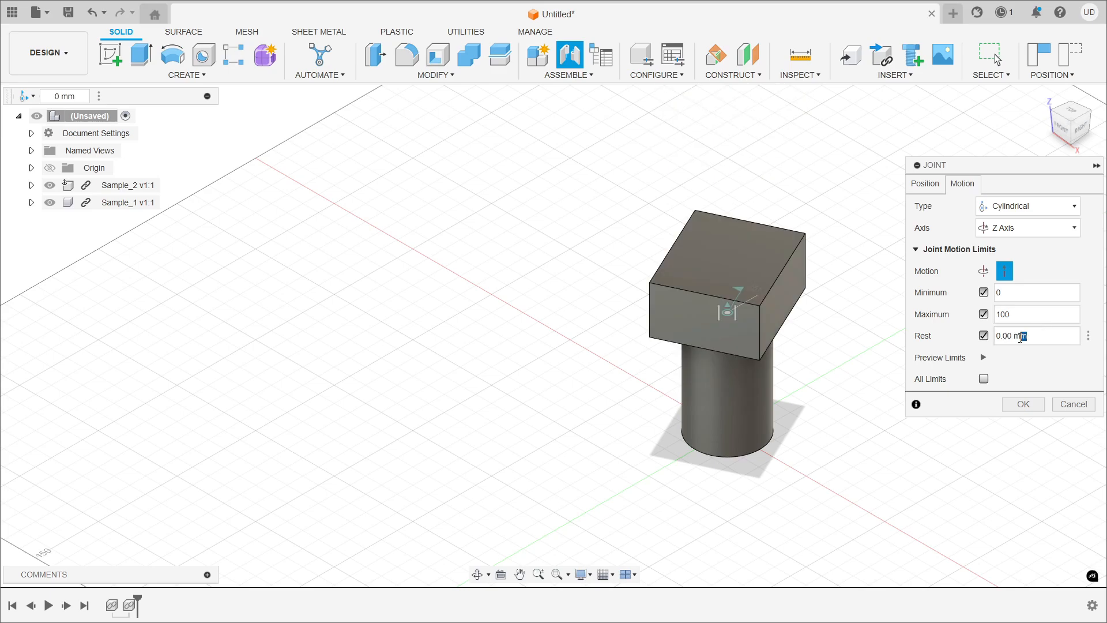
pyautogui.click(984, 363)
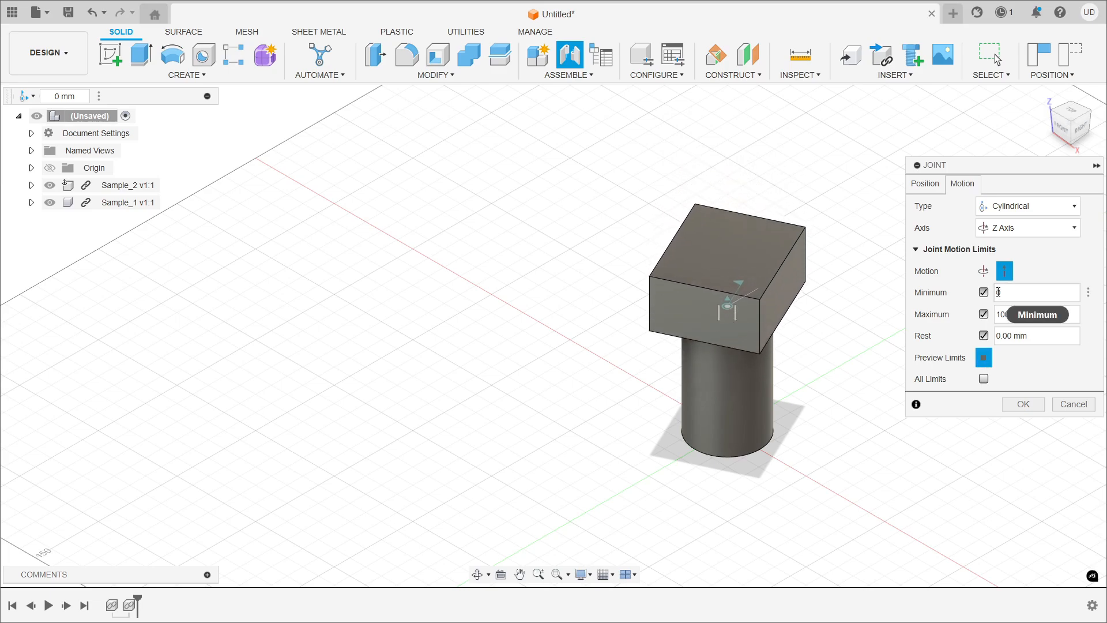
# Set the minimum rotation limit about Z to 0 deg and preview the rotation and slide limits together
pyautogui.click(987, 275)
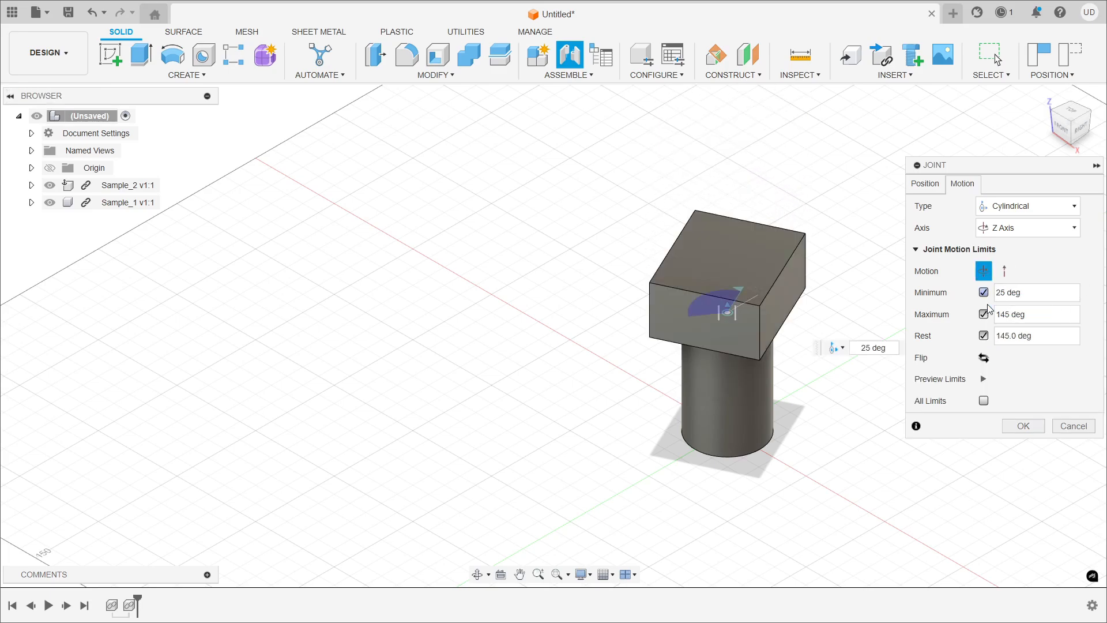
pyautogui.click(984, 378)
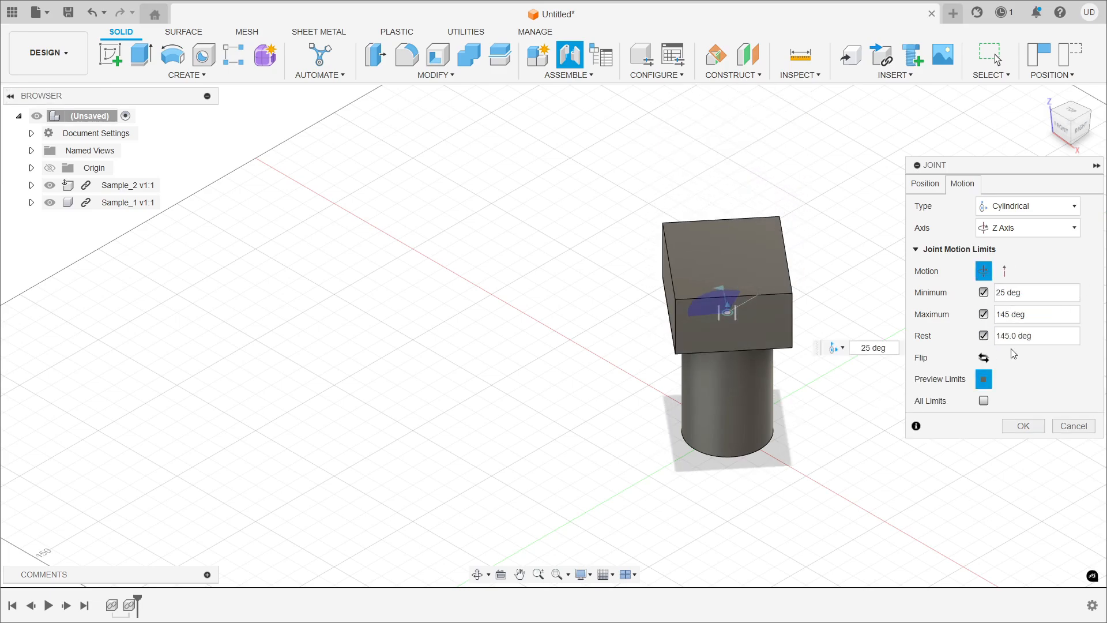
pyautogui.write('0')
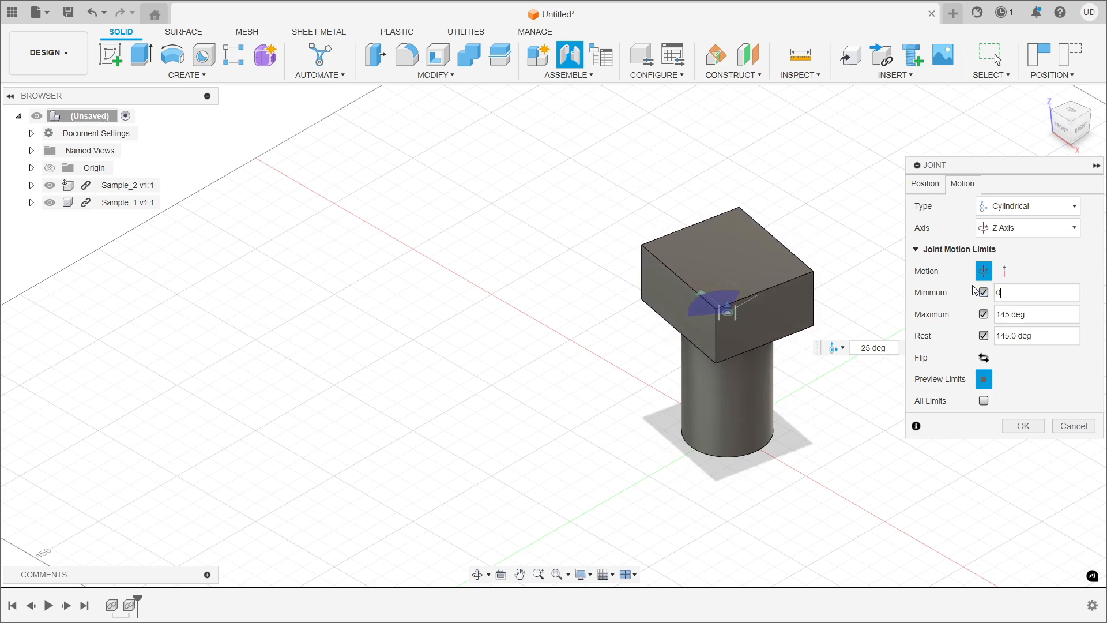
pyautogui.click(985, 379)
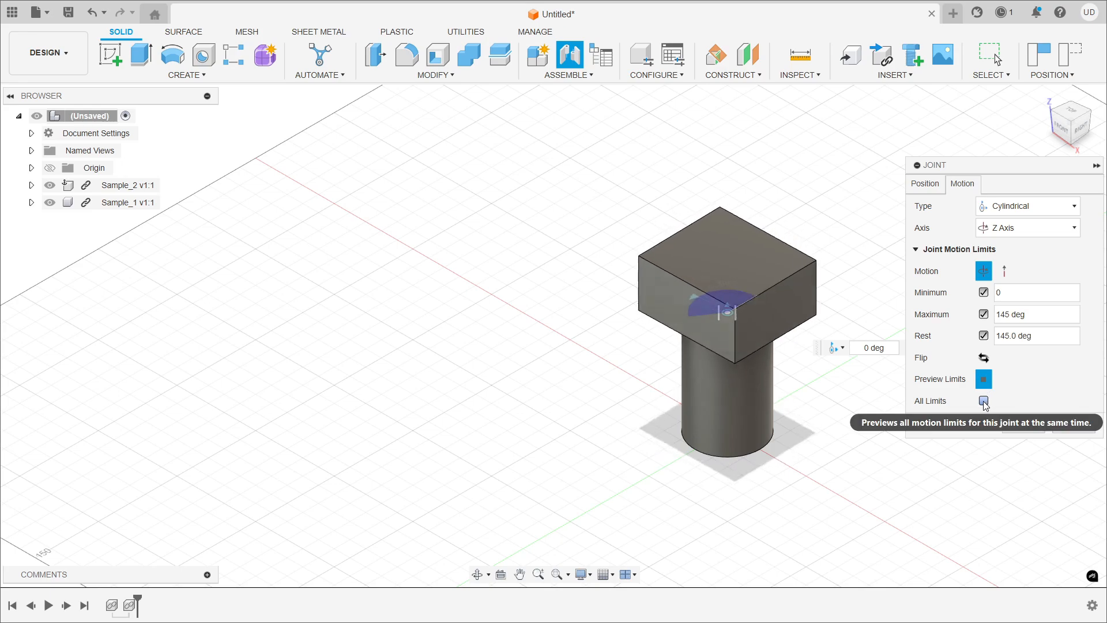
pyautogui.click(987, 400)
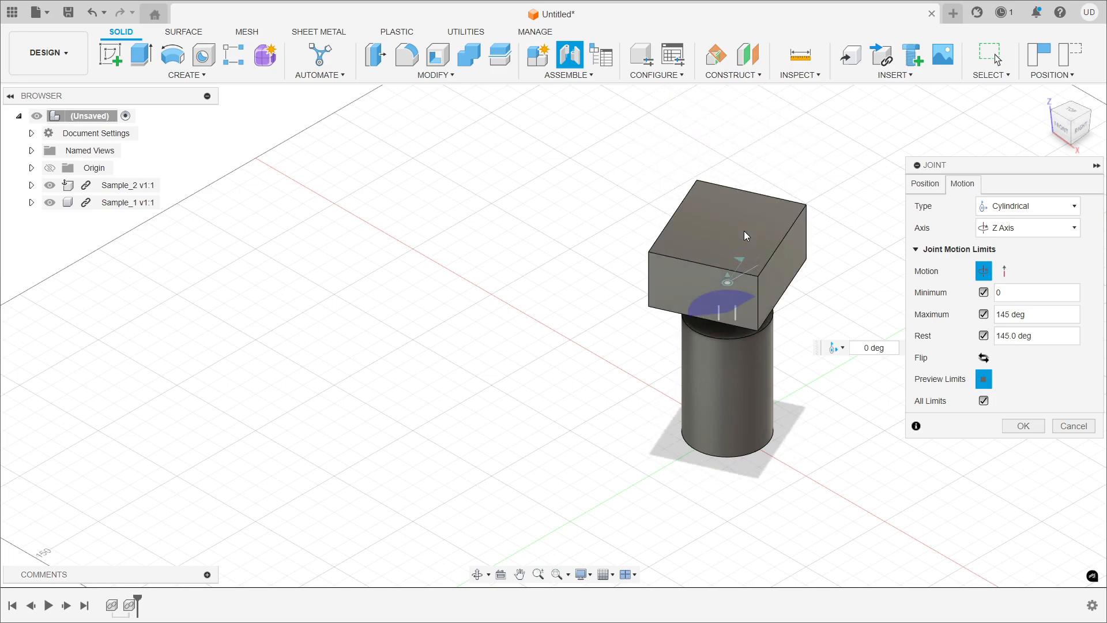
# Create the cylindrical joint and move the box upward along the cylinder's axis to test its motion
pyautogui.click(1037, 424)
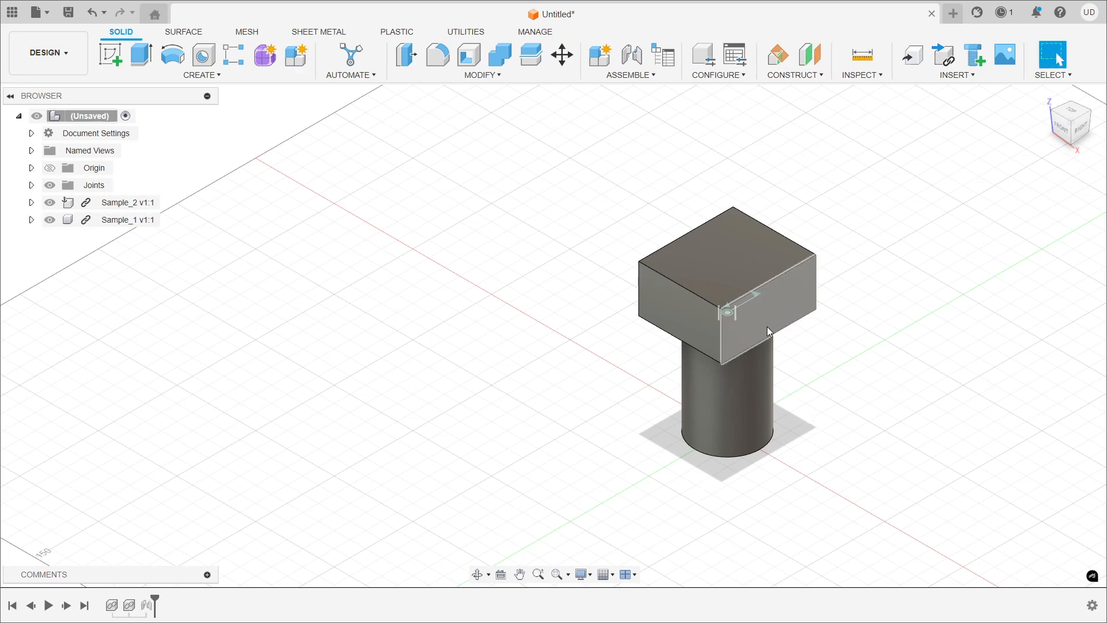
pyautogui.moveTo(766, 326); pyautogui.dragTo(760, 94)
pyautogui.scroll(-3, 745, 429)
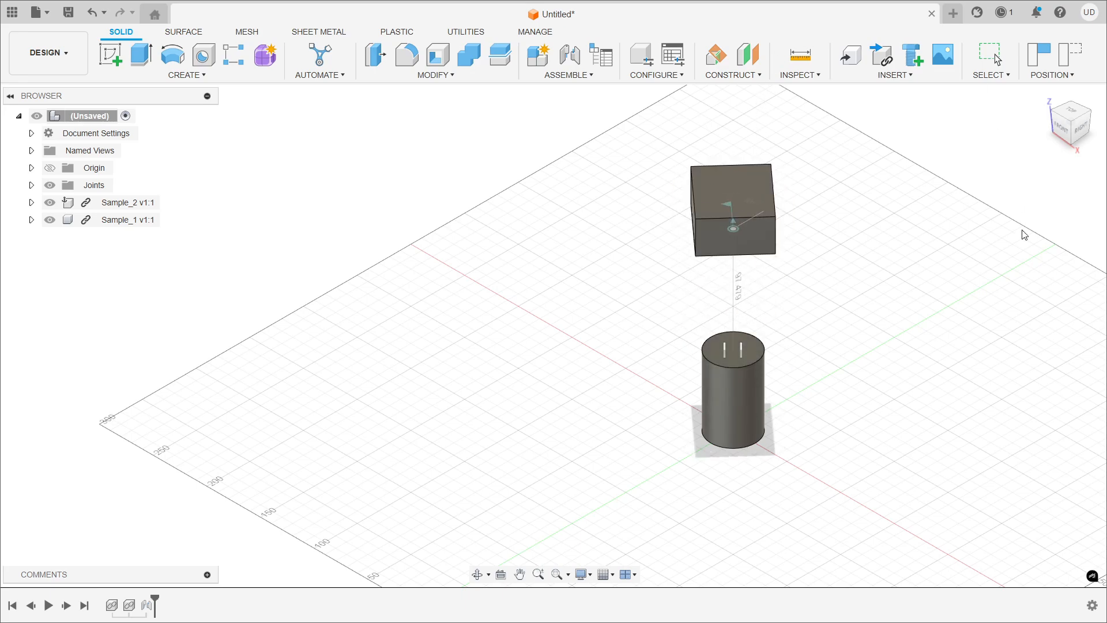